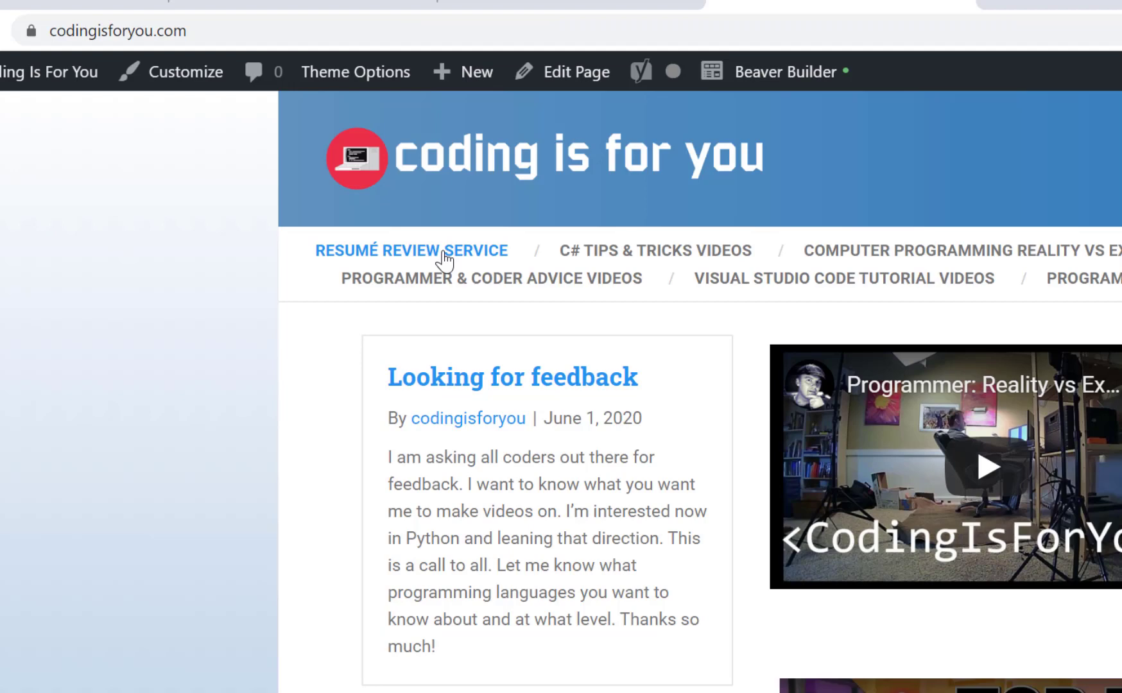
- Open the Resumé Review Service page and look over its contact form
click(443, 260)
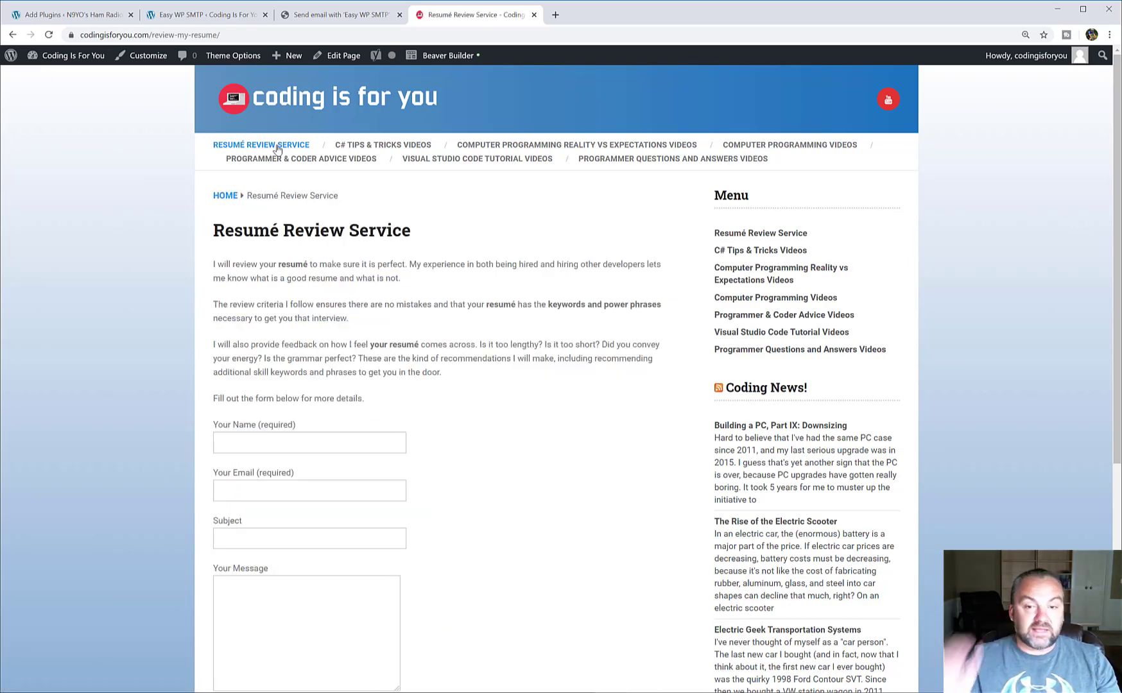
scroll(483, 318, down, 3)
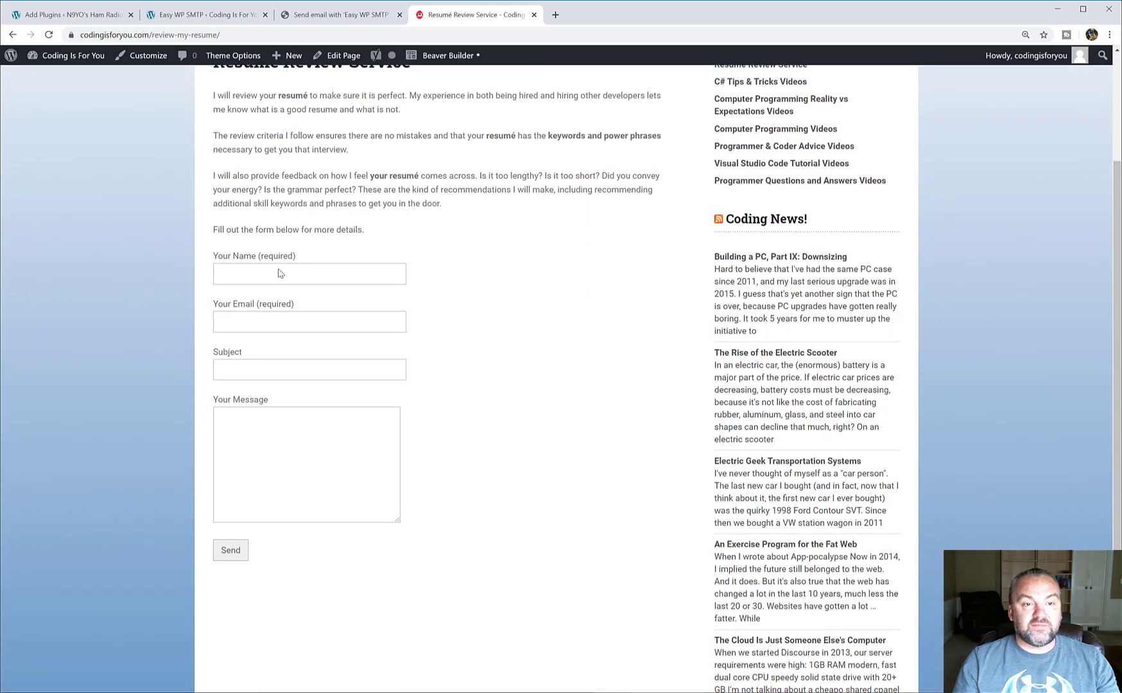
scroll(280, 273, up, 2)
- Autofill the contact form from saved details with subject 'blah' and message 'hello', and send it
click(262, 381)
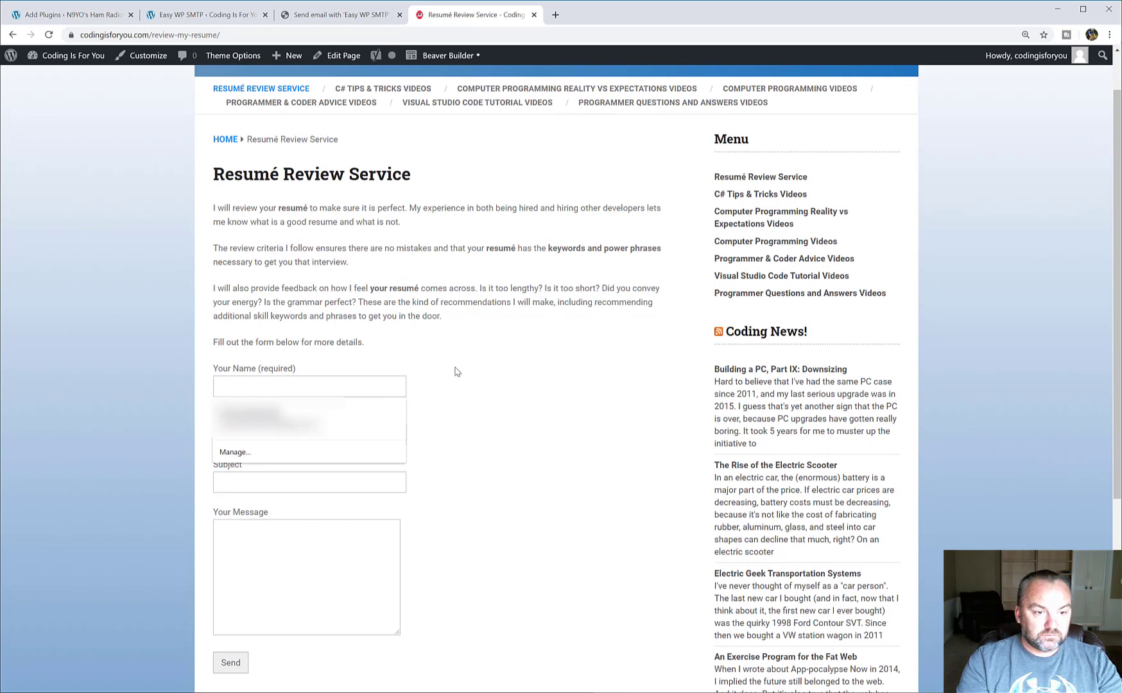
click(338, 421)
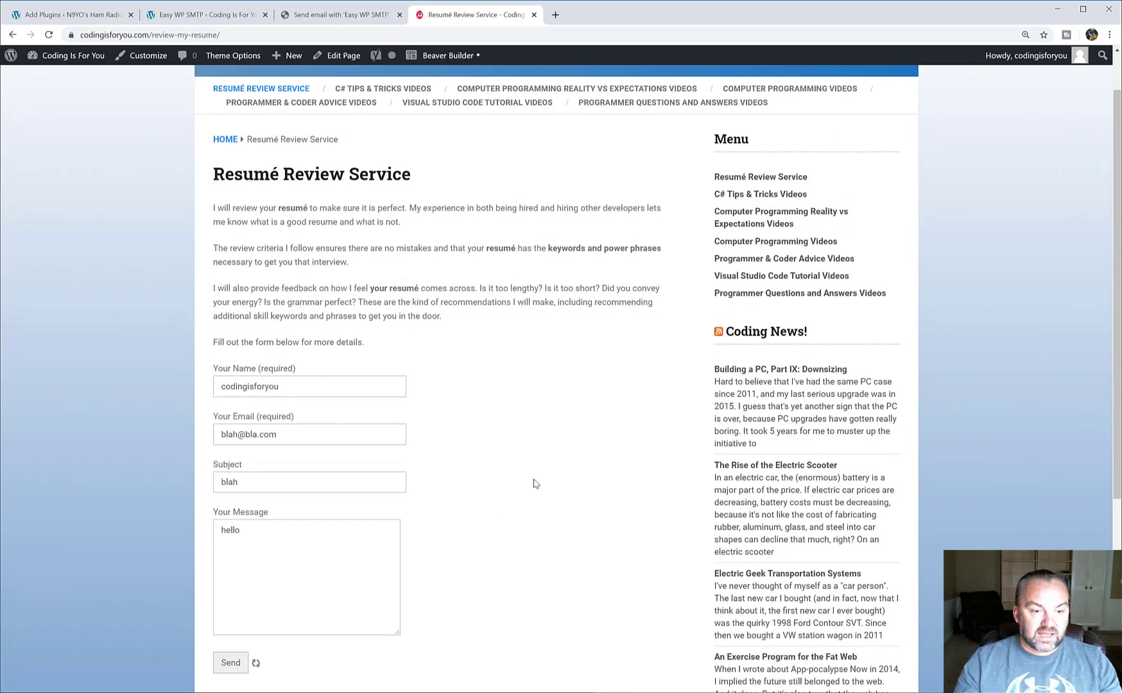
scroll(531, 482, down, 3)
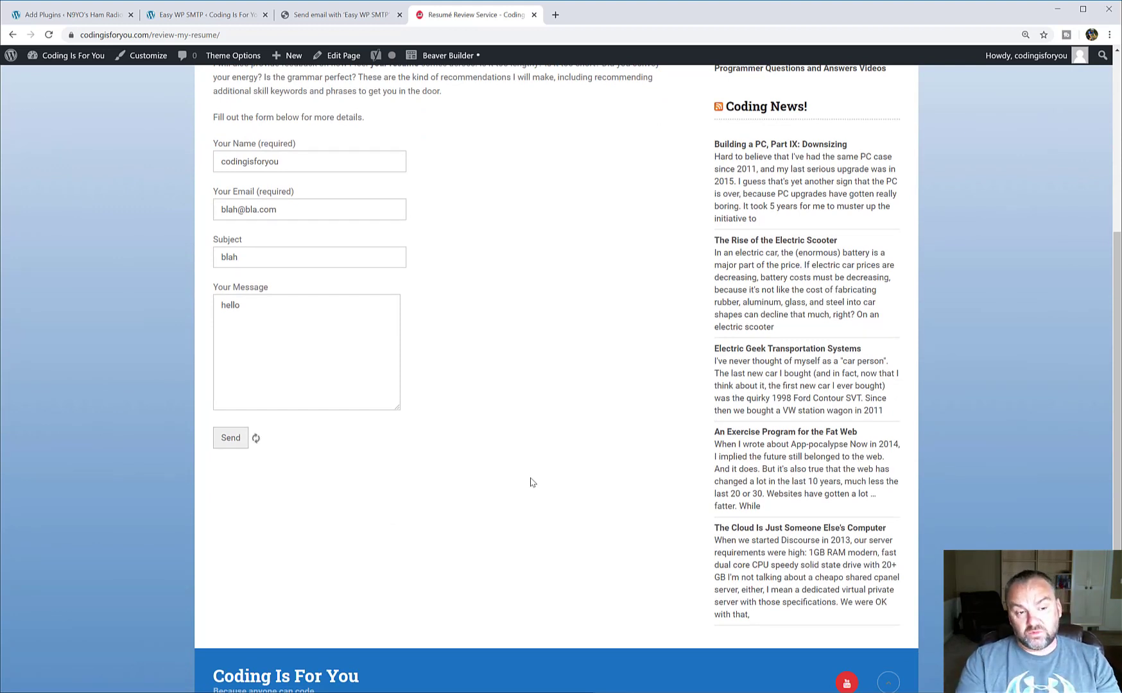
scroll(618, 411, up, 3)
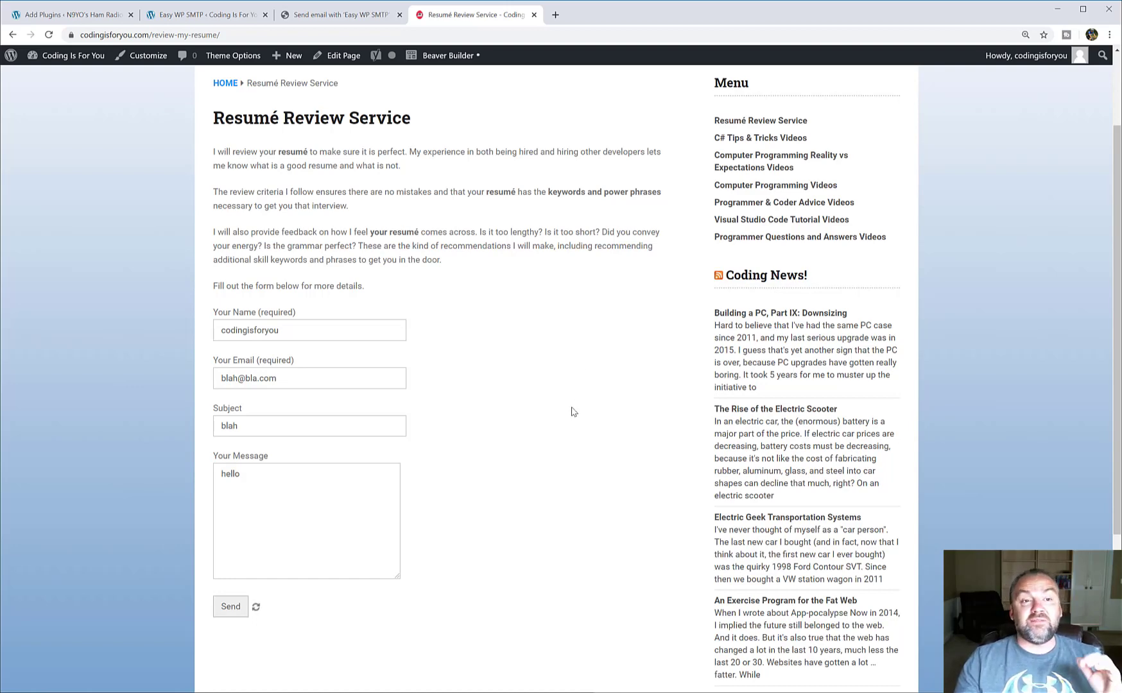
scroll(542, 545, down, 3)
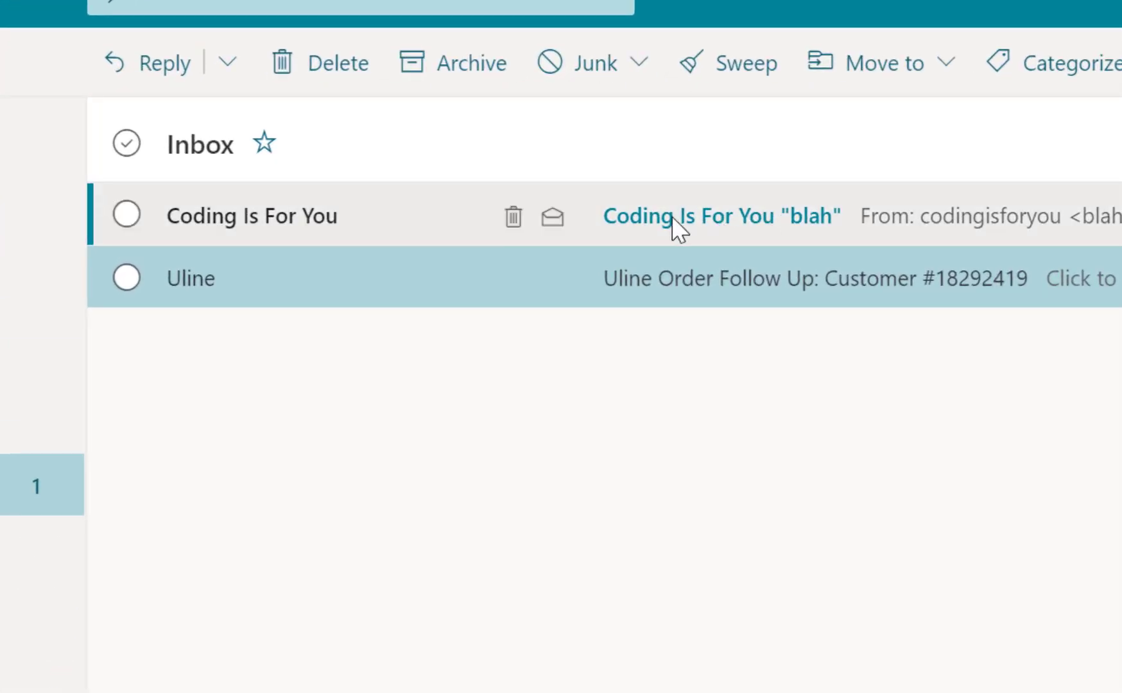
- Open the Coding Is For You 'blah' test message in the Outlook inbox
click(672, 217)
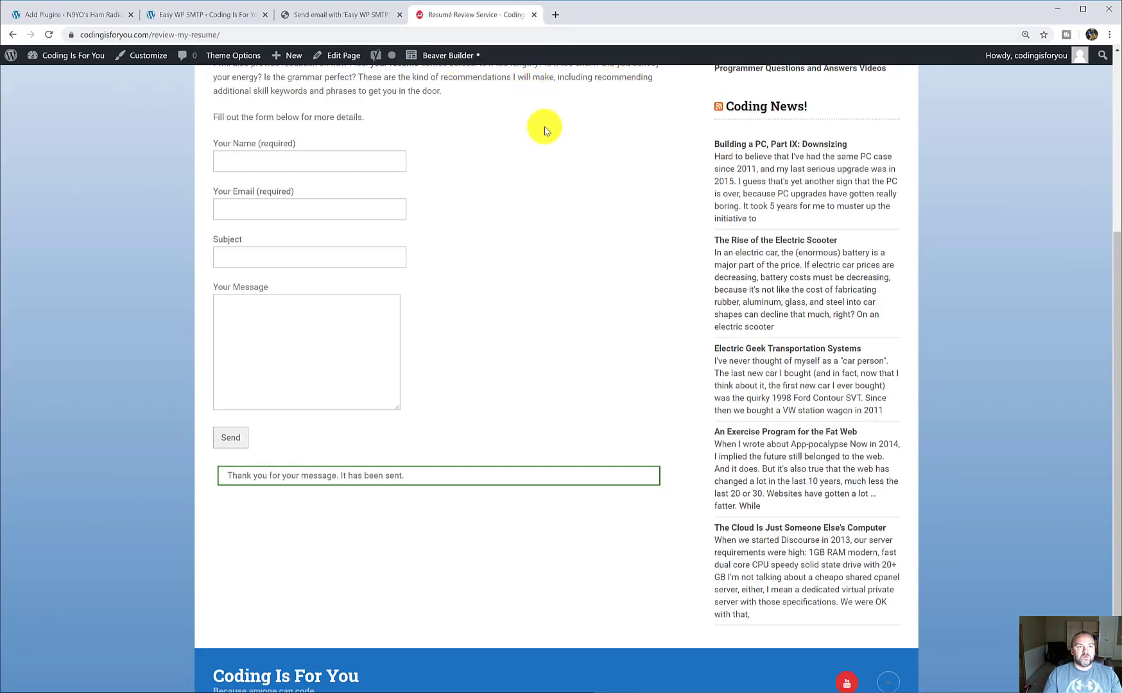
scroll(544, 131, up, 5)
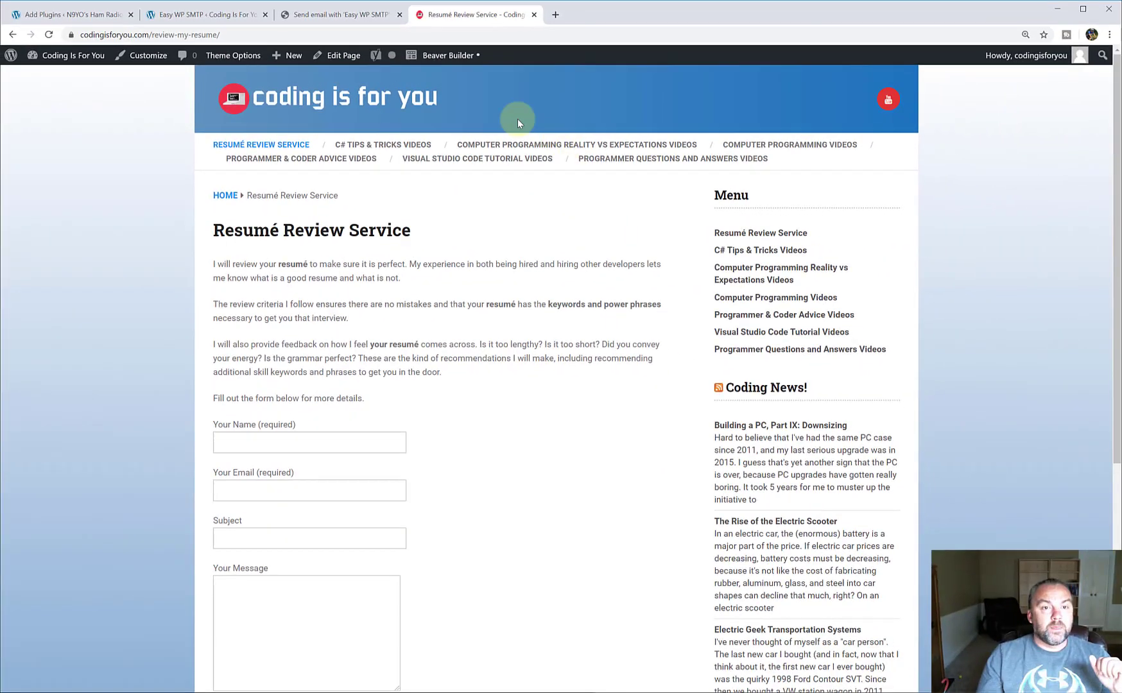
- Close the Resumé tab and highlight Contact Form 7 and Easy WP SMTP in the Plugins list
key(ctrl+w)
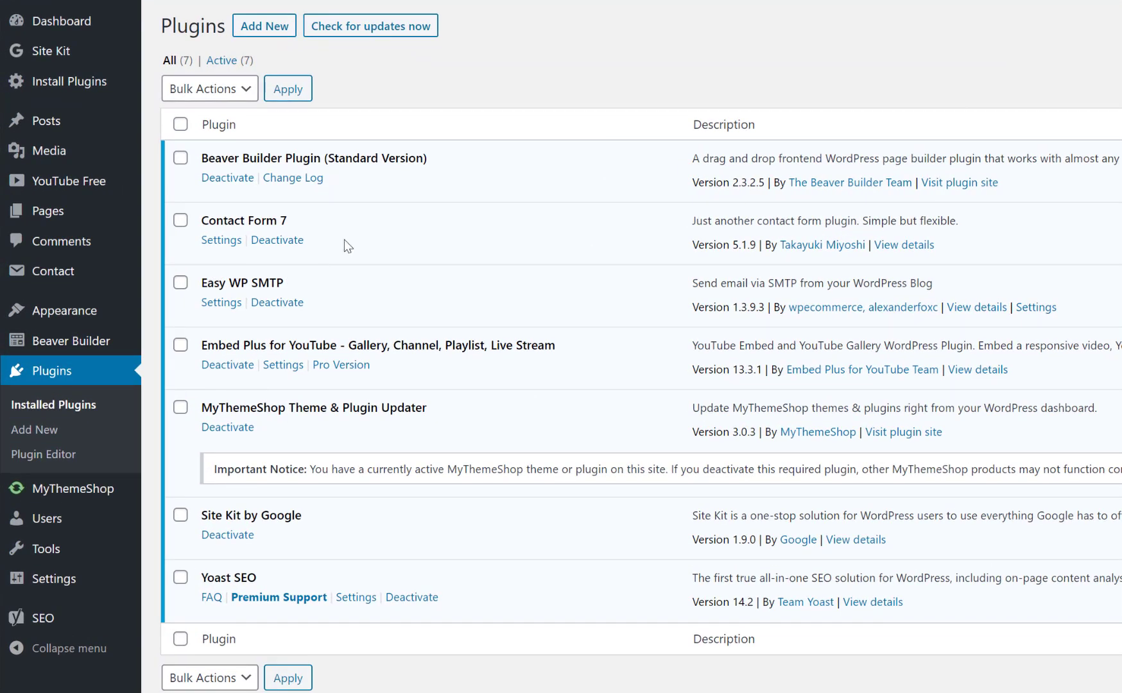
drag(198, 220, 296, 223)
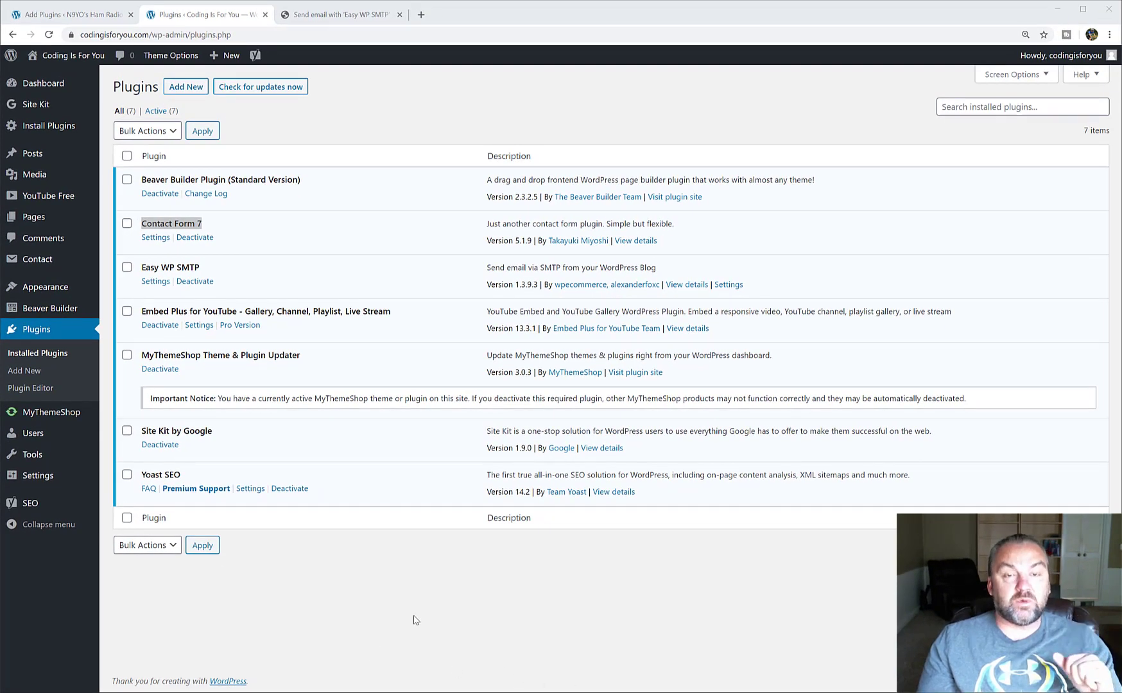
click(442, 642)
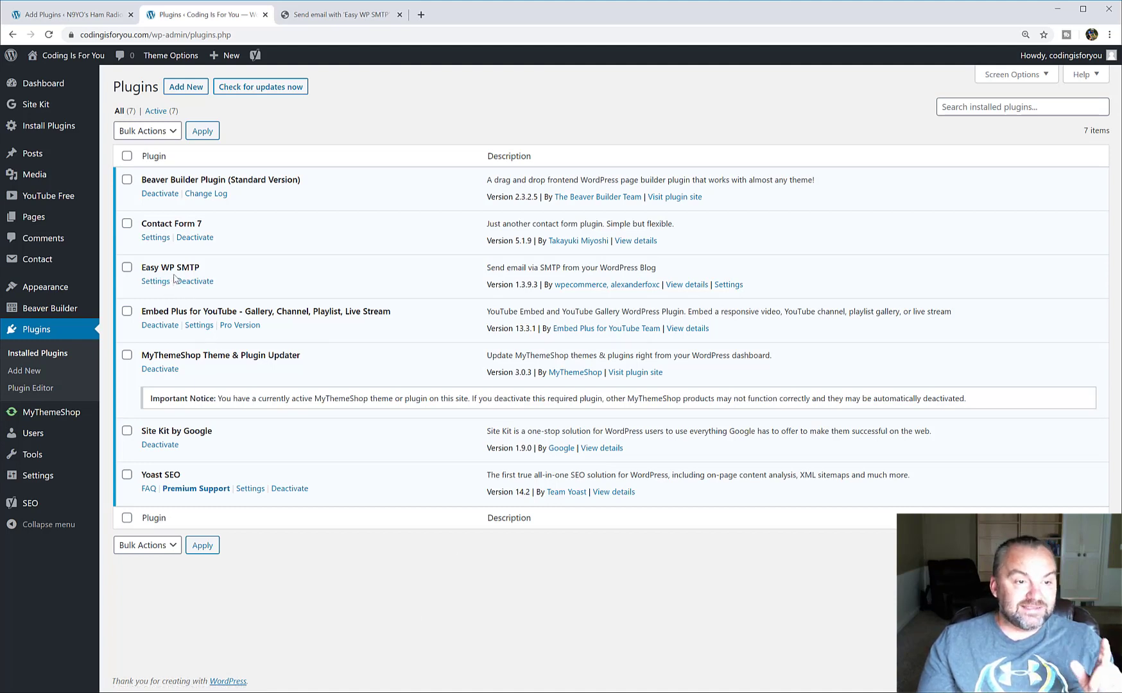
drag(142, 267, 199, 265)
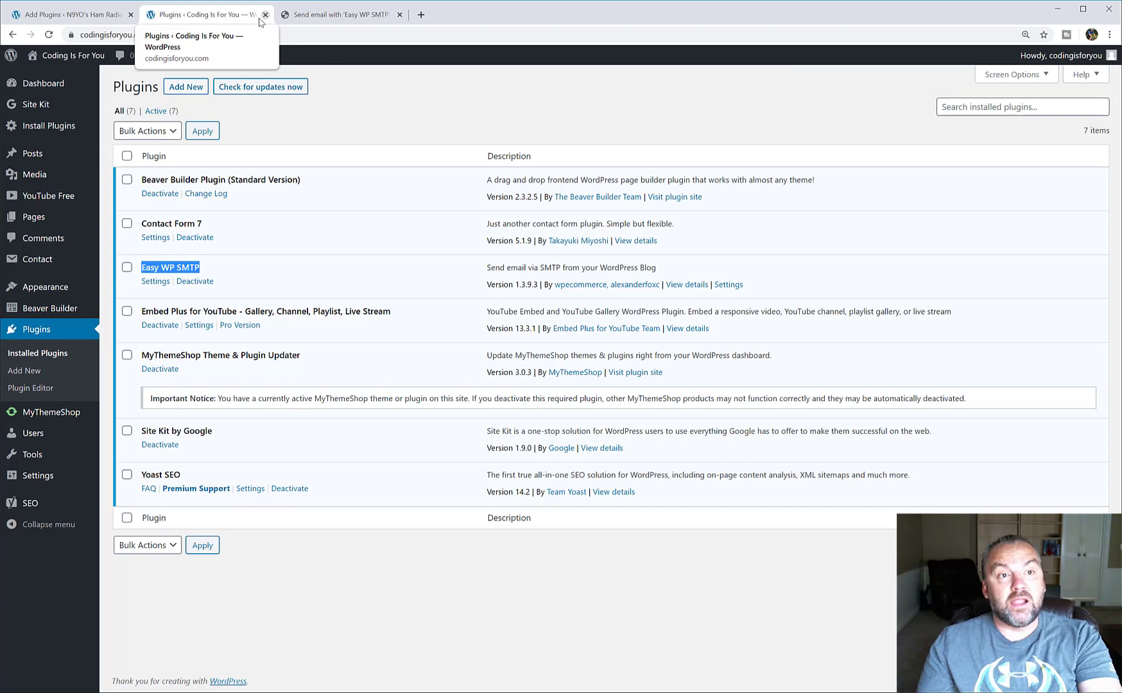
- Close the Coding Is For You Plugins tab, preview hamradiocq.com in a new tab, then close it
click(265, 14)
click(90, 16)
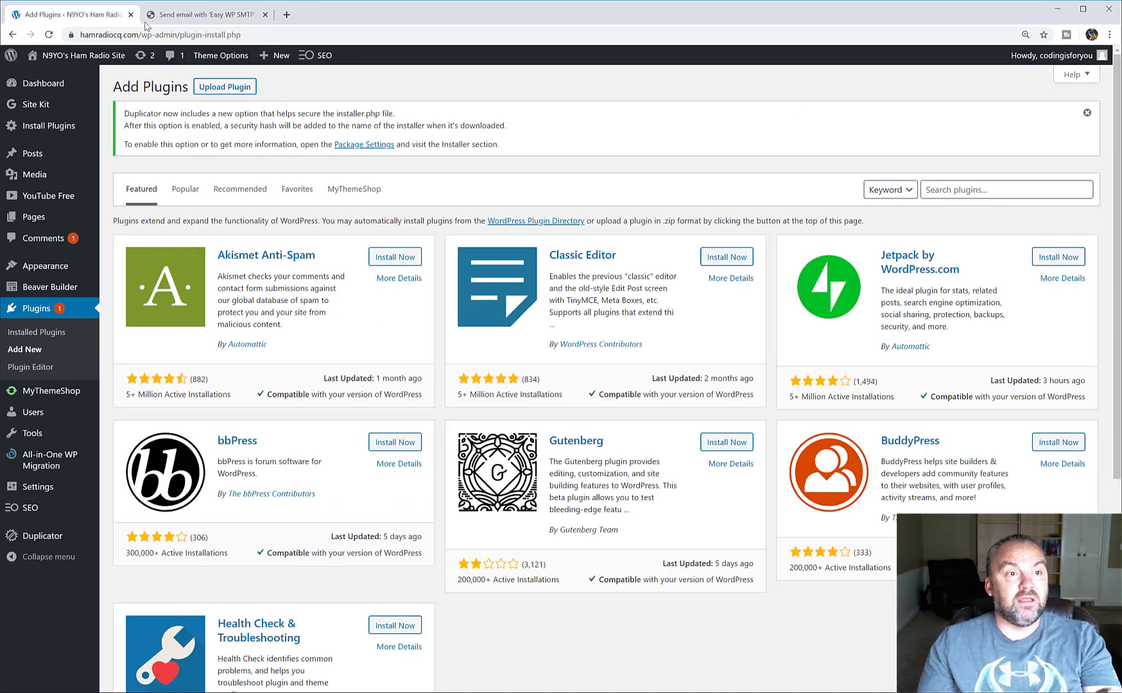
click(284, 16)
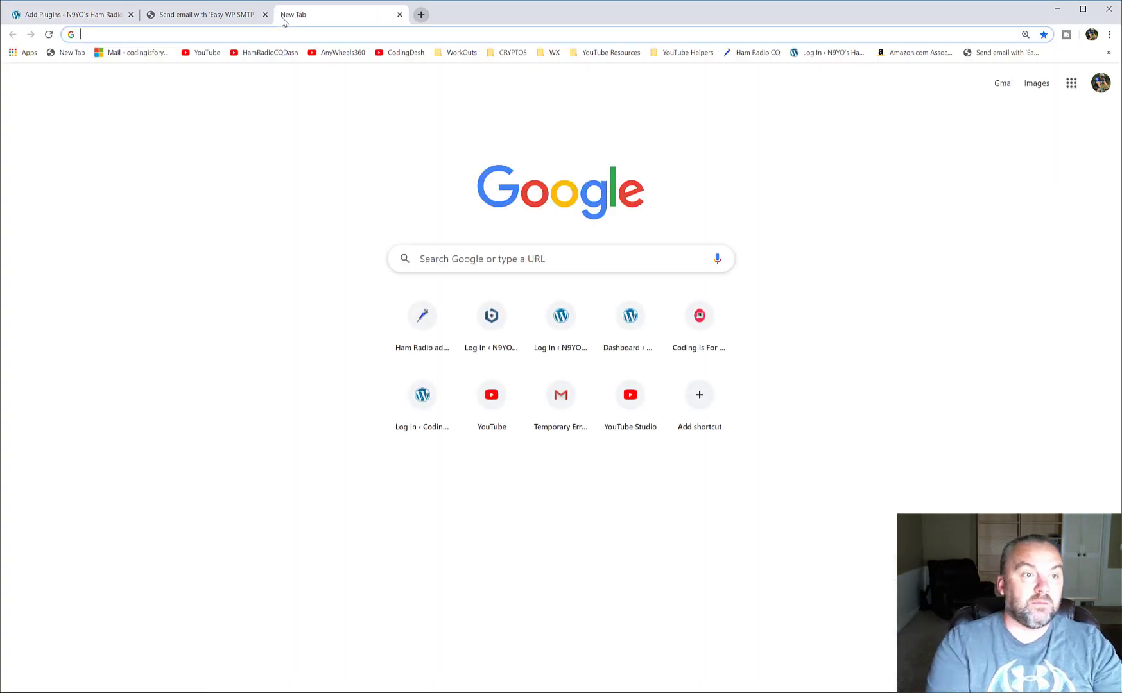
text(ham)
key(Return)
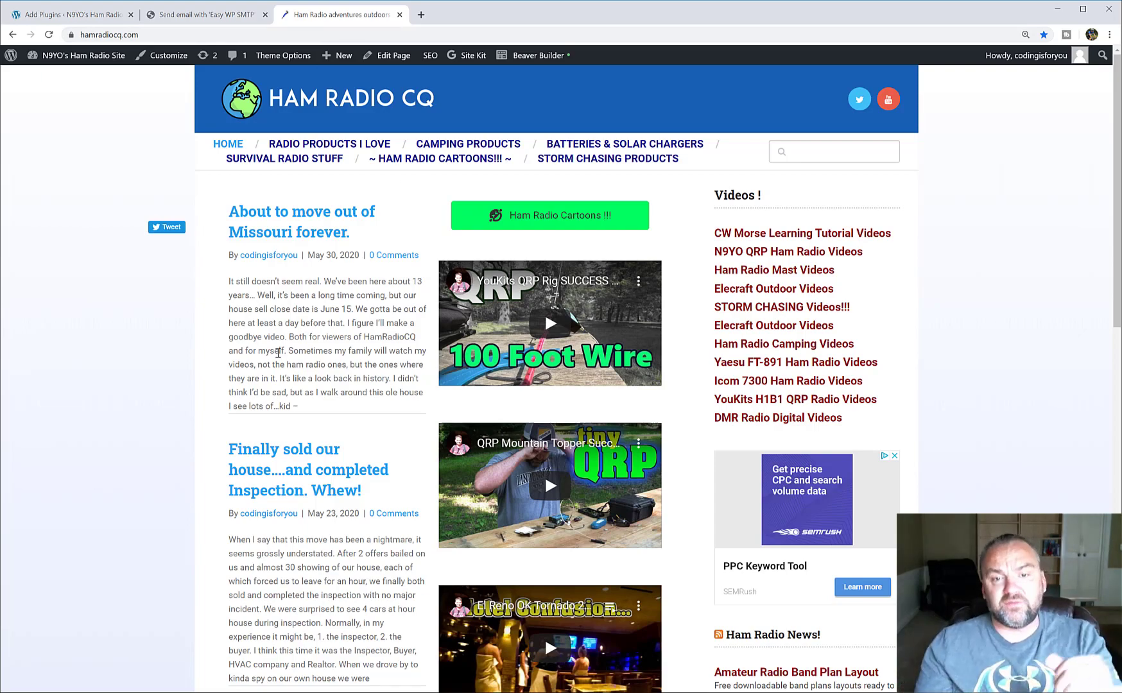
scroll(276, 366, down, 10)
scroll(276, 368, up, 10)
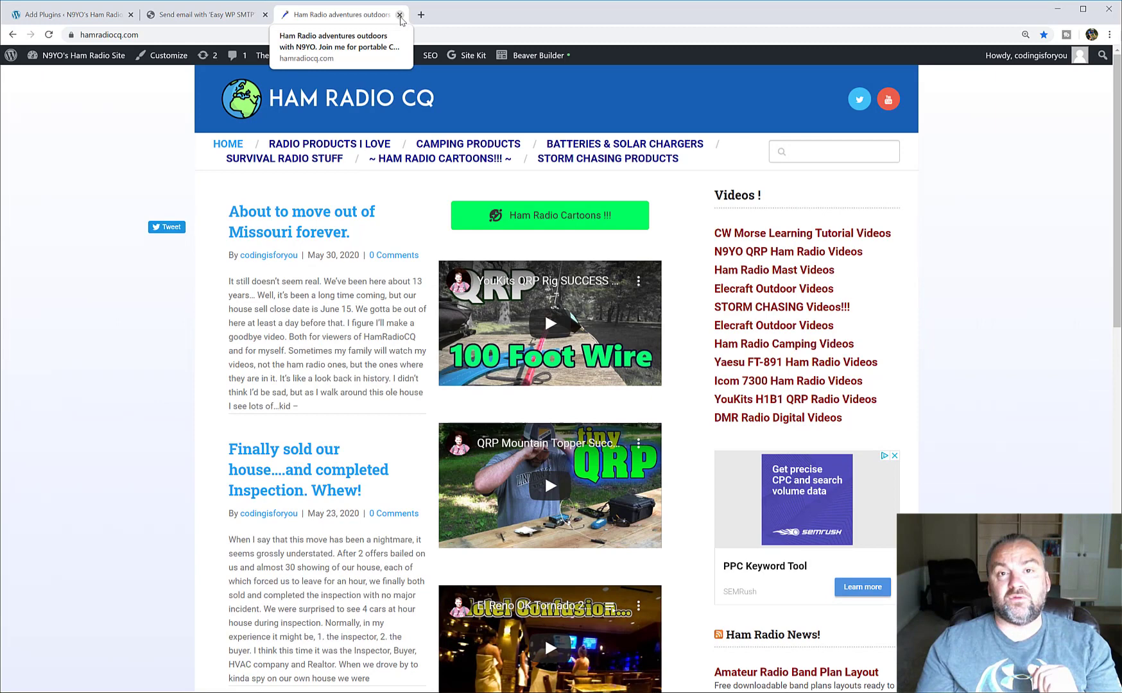
click(399, 15)
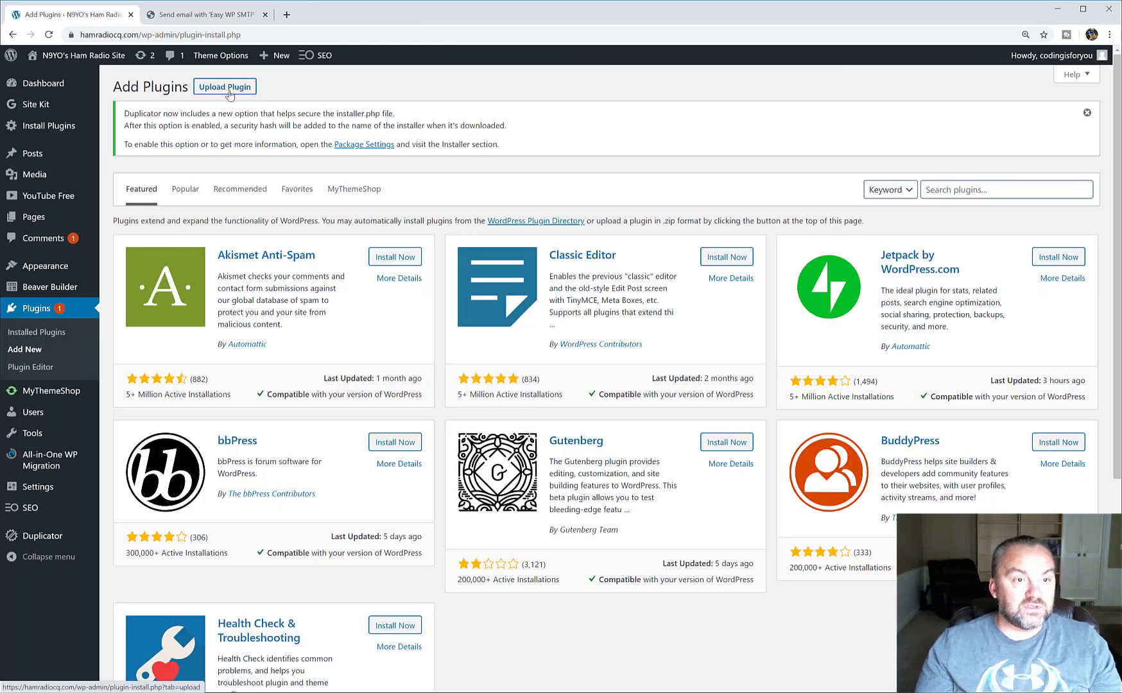
- Search plugins for 'easy wp smtp' and open the Easy WP SMTP result in a new tab
click(953, 189)
text(easy wp smtp)
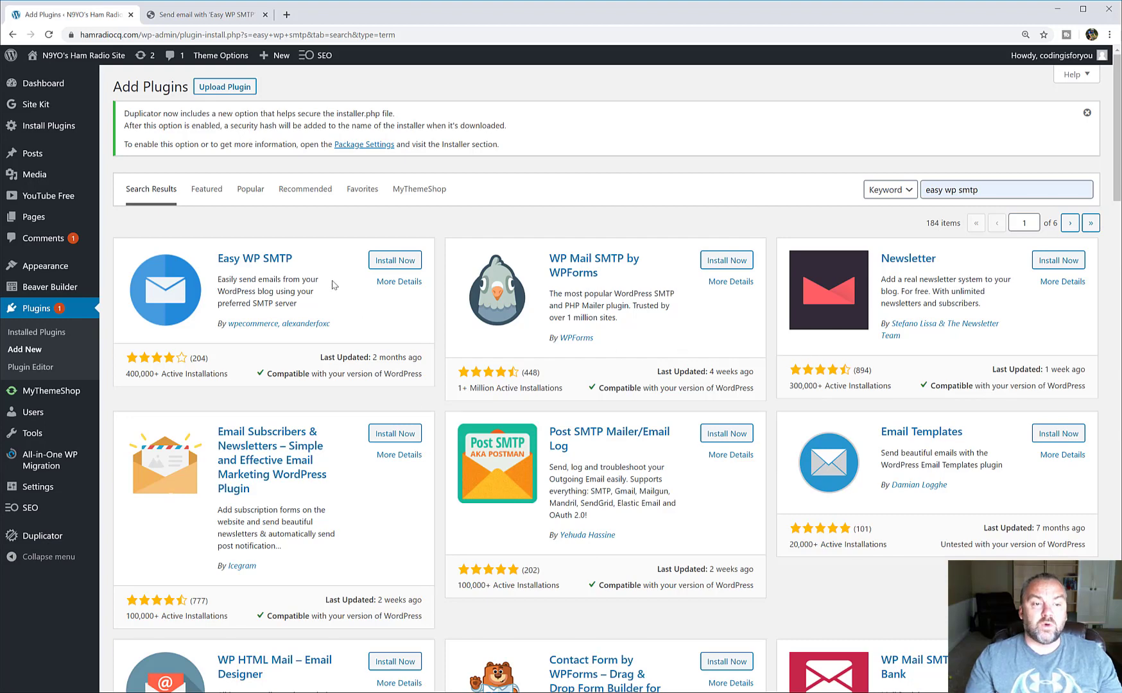
click(240, 260)
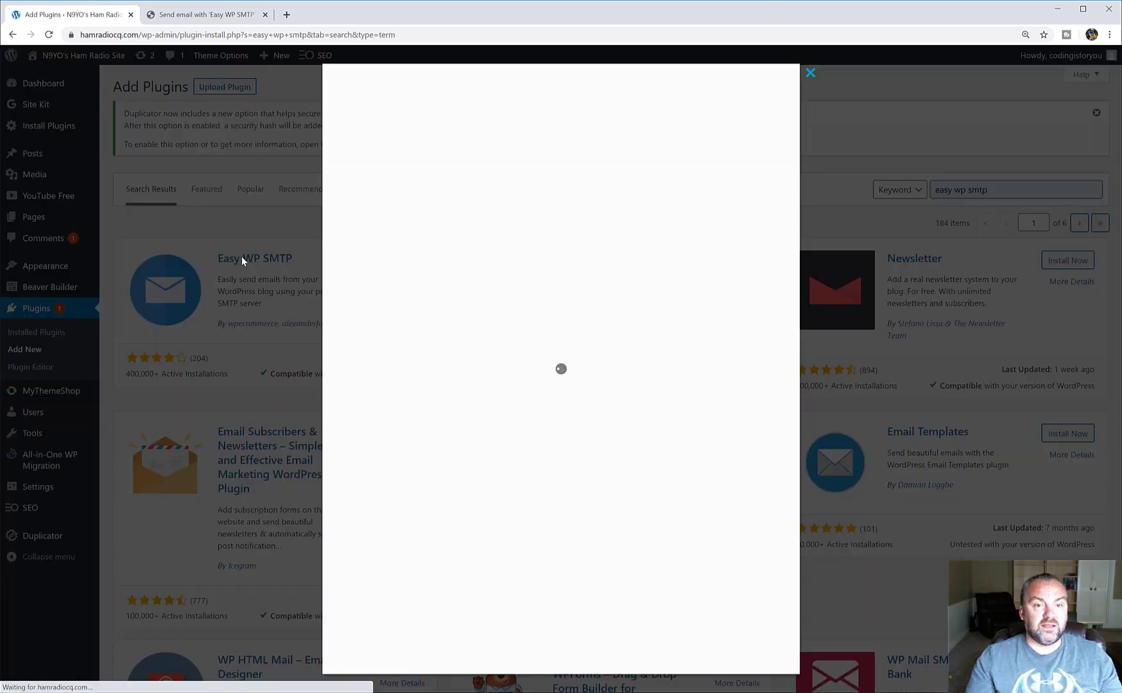
click(810, 74)
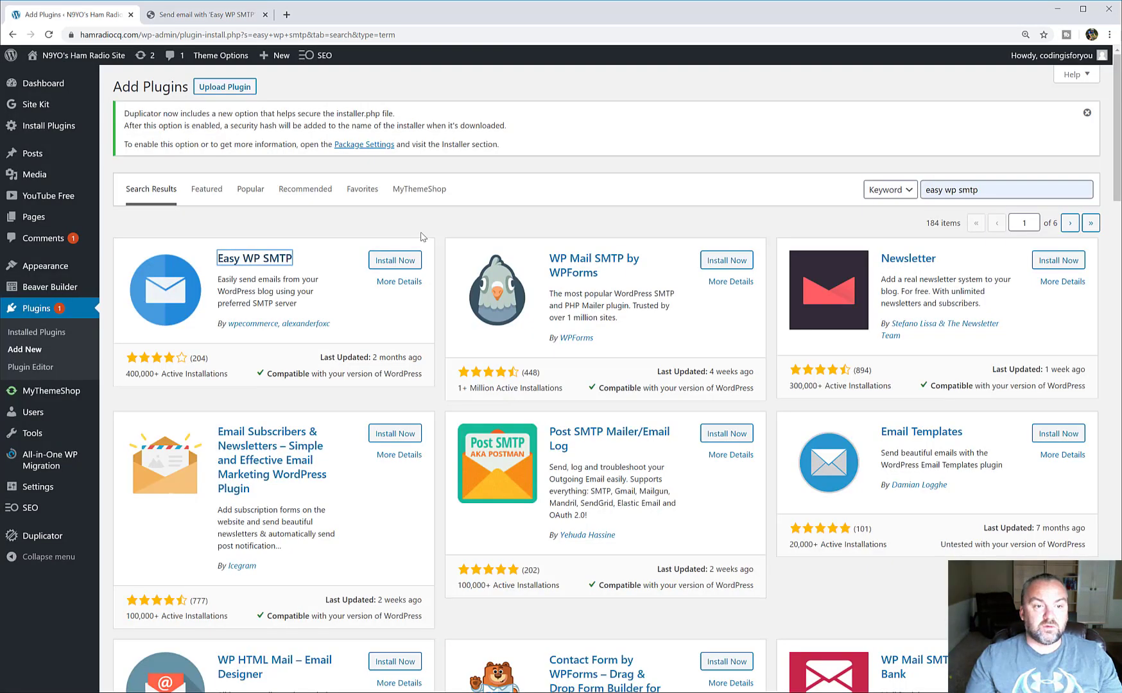
right_click(275, 259)
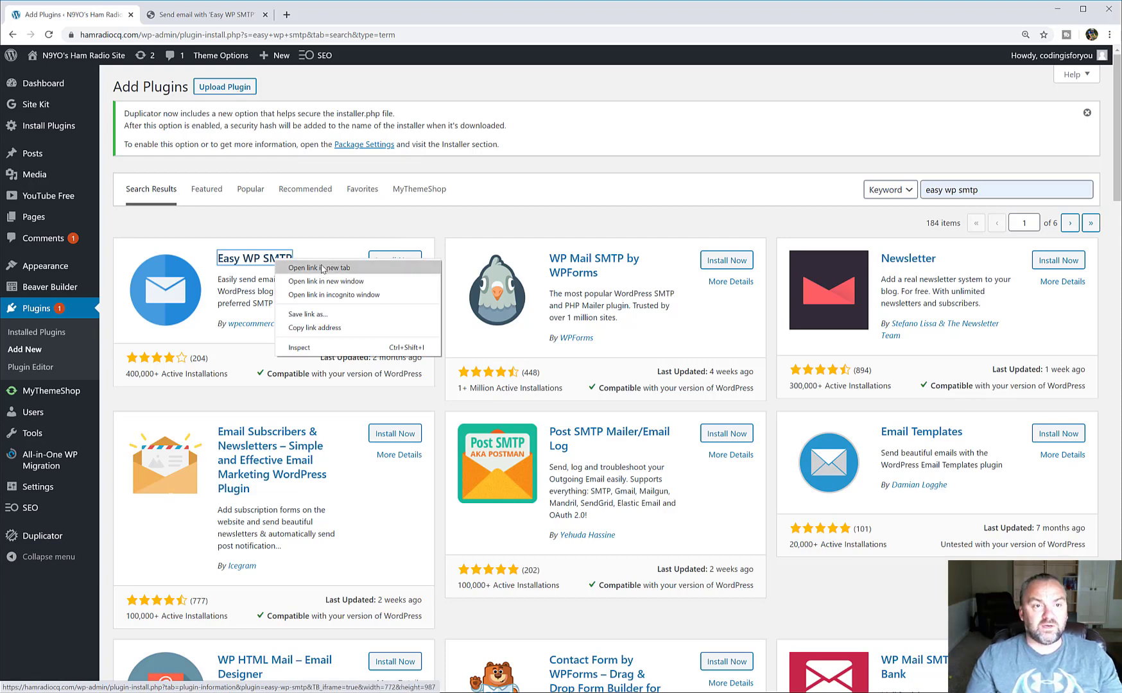
click(318, 267)
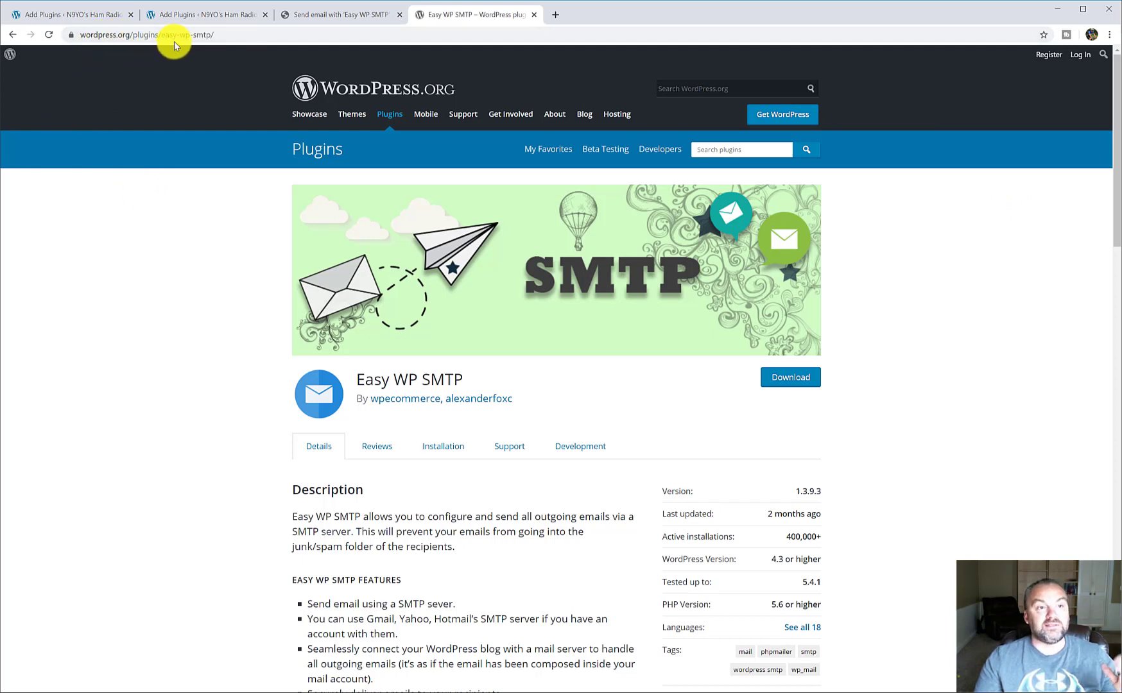
- Download easy-wp-smtp.zip from WordPress.org and close the duplicate Add Plugins tab
click(790, 379)
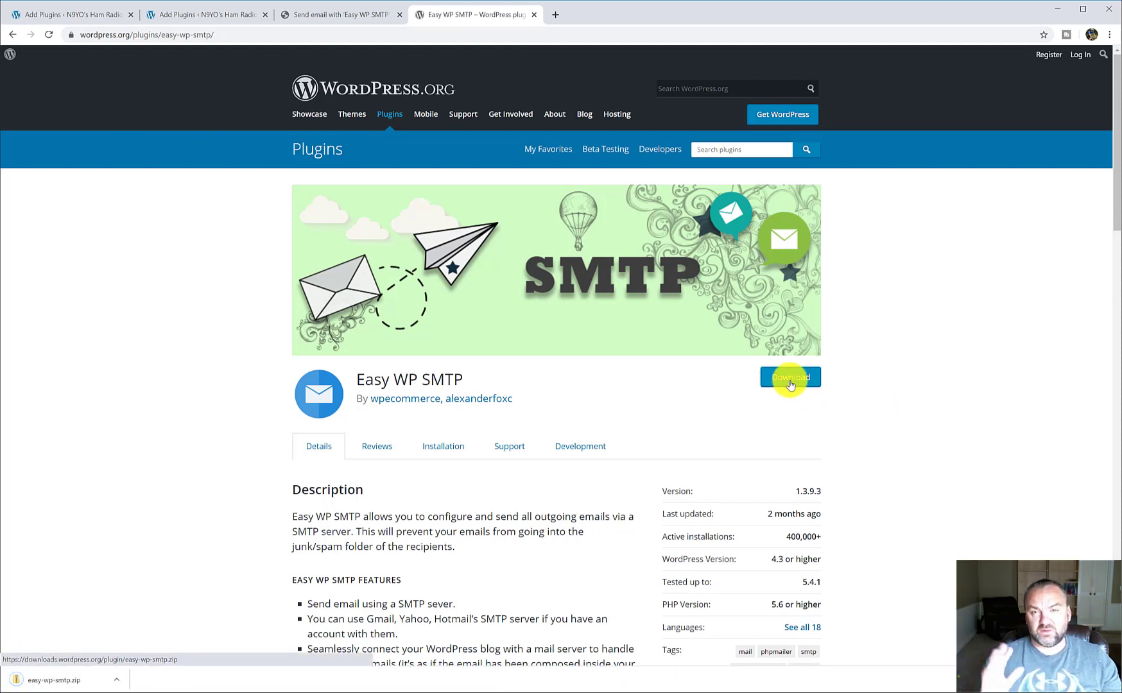
click(186, 14)
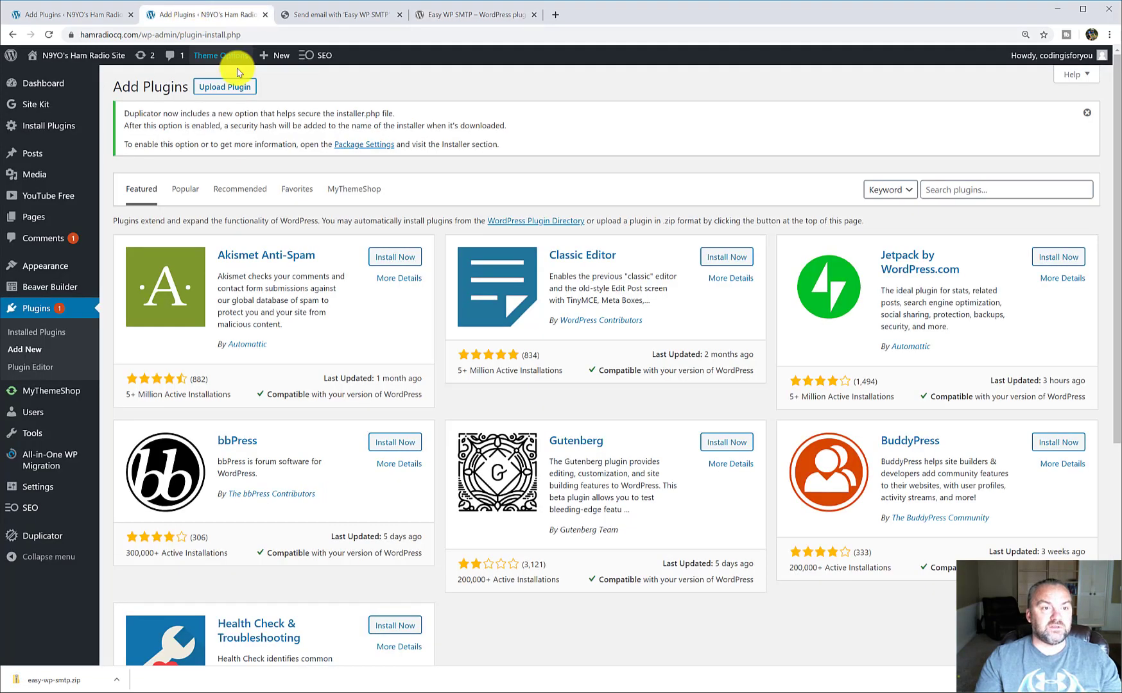
click(75, 14)
click(181, 14)
click(69, 14)
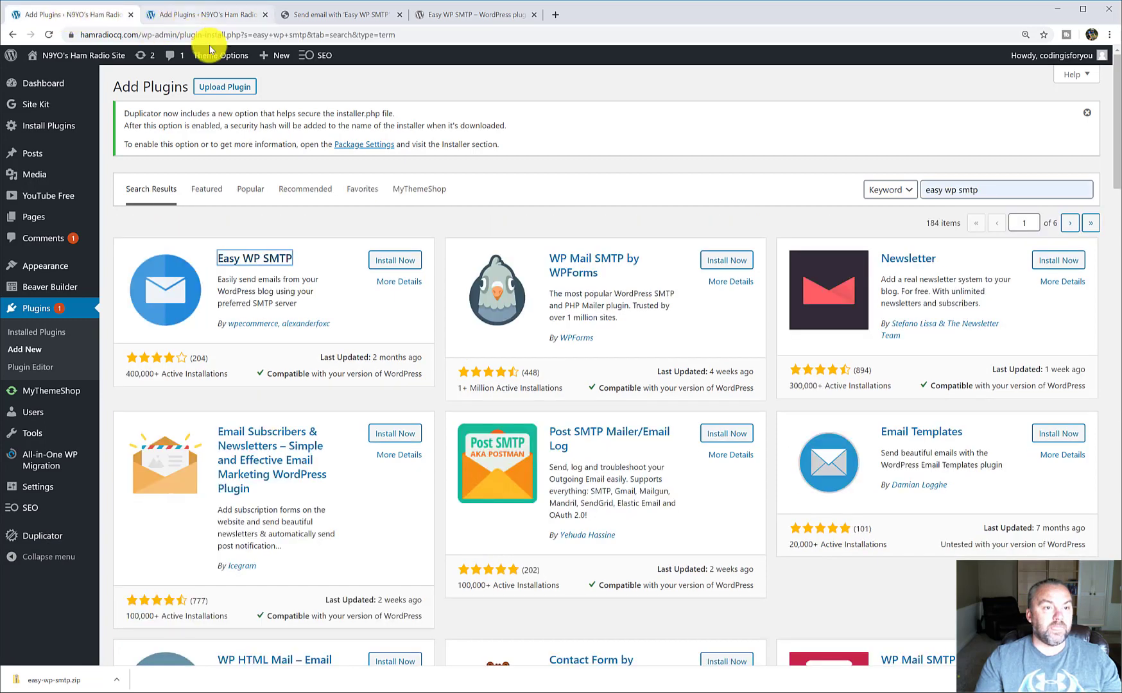
click(243, 14)
- Upload easy-wp-smtp.zip as a plugin, install it and activate Easy WP SMTP
click(217, 90)
click(522, 267)
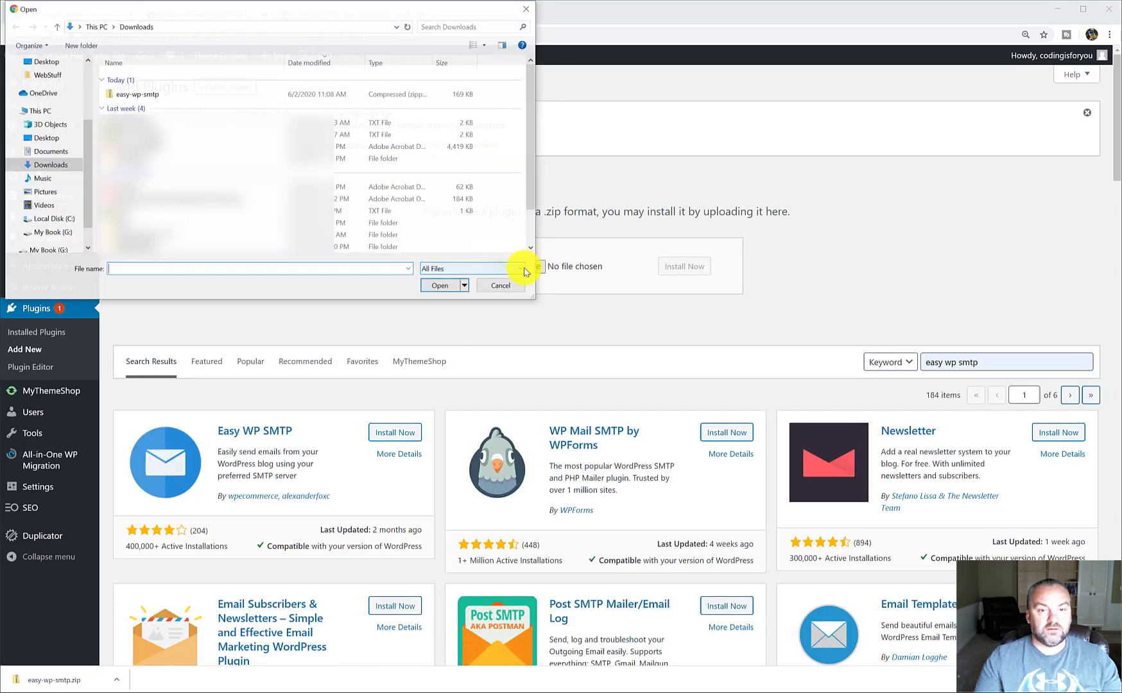
double_click(149, 95)
click(679, 267)
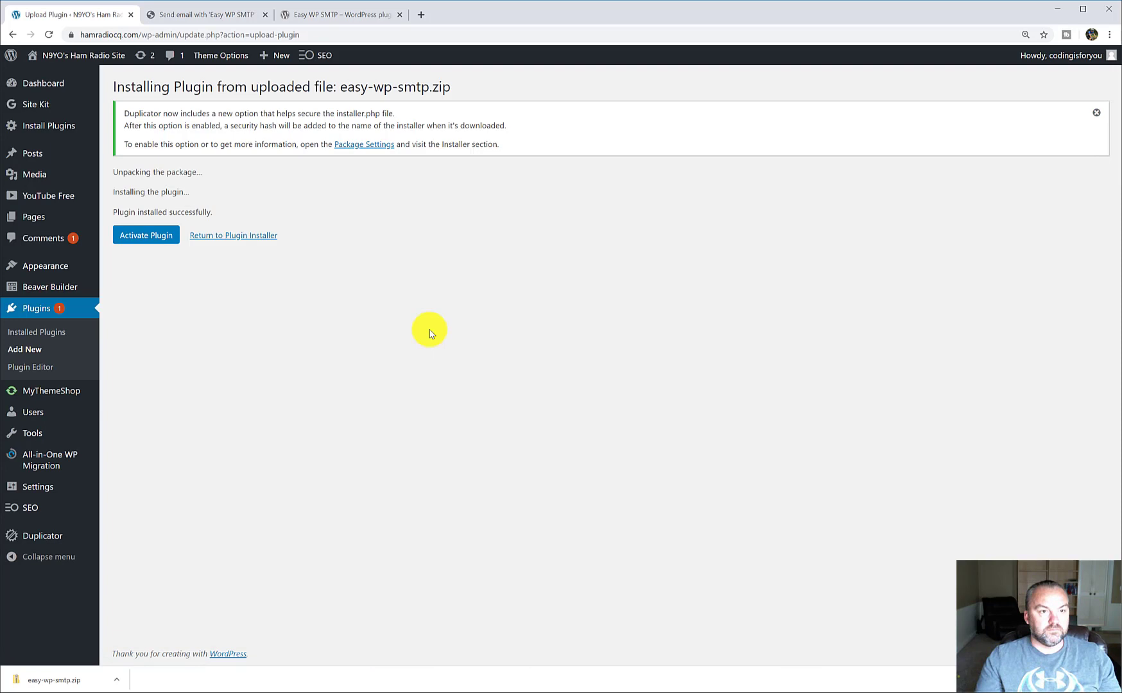
click(138, 236)
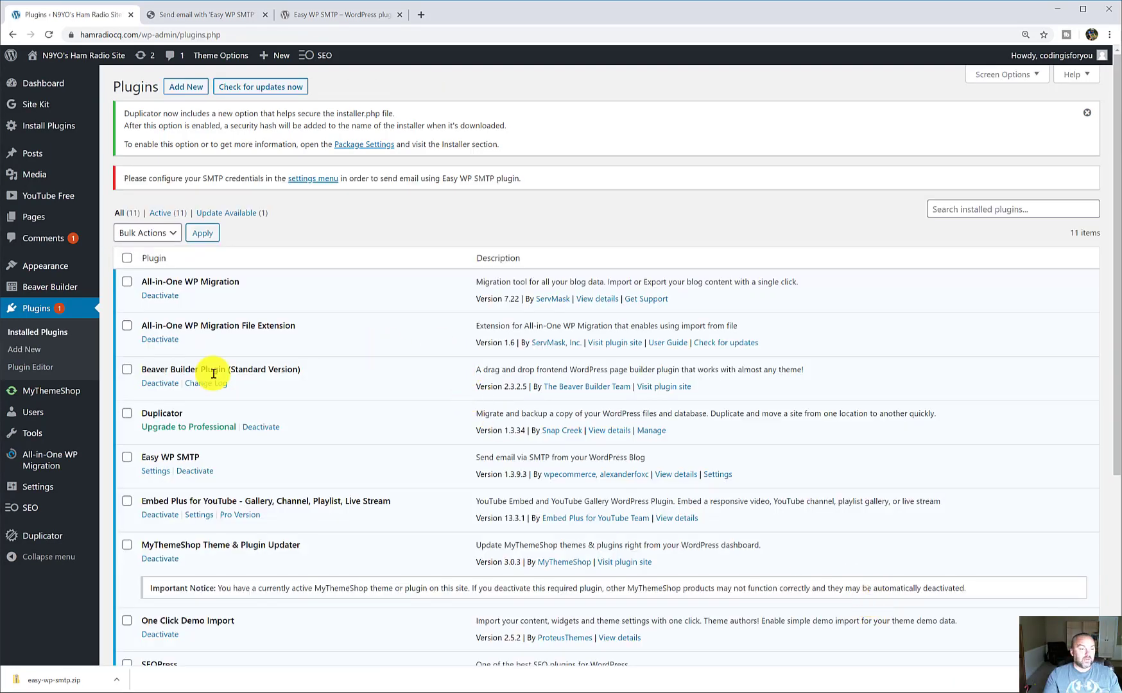
- Search Add Plugins for 'contact form 7' and attempt a direct install, which fails
click(188, 87)
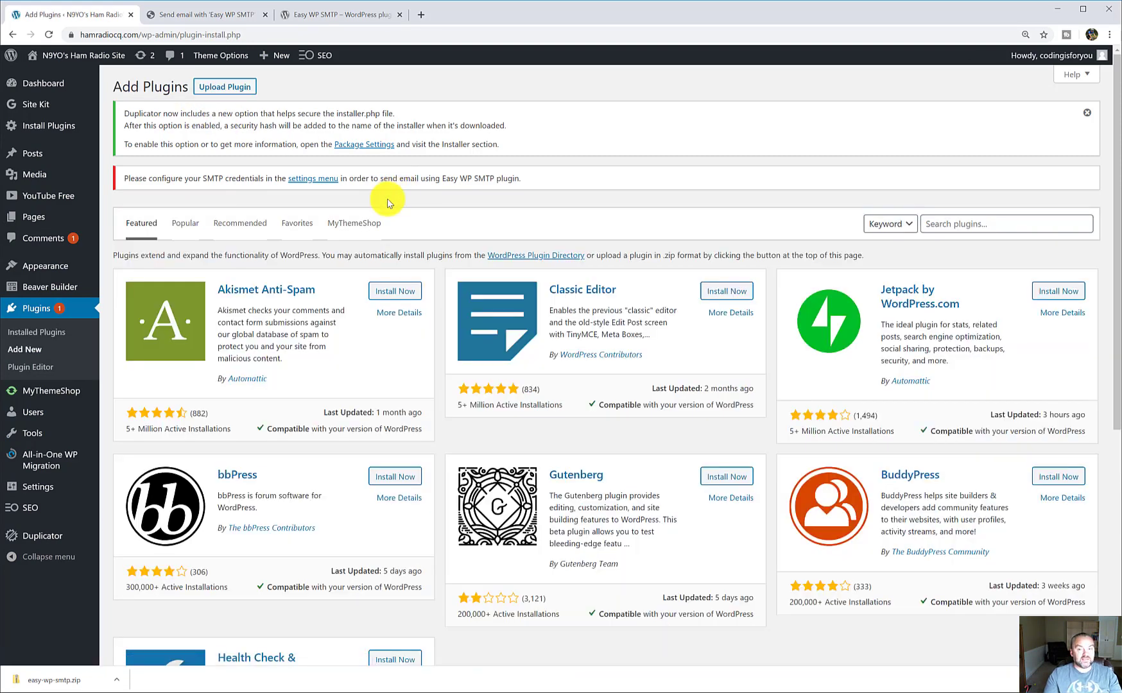
click(986, 224)
text(contact)
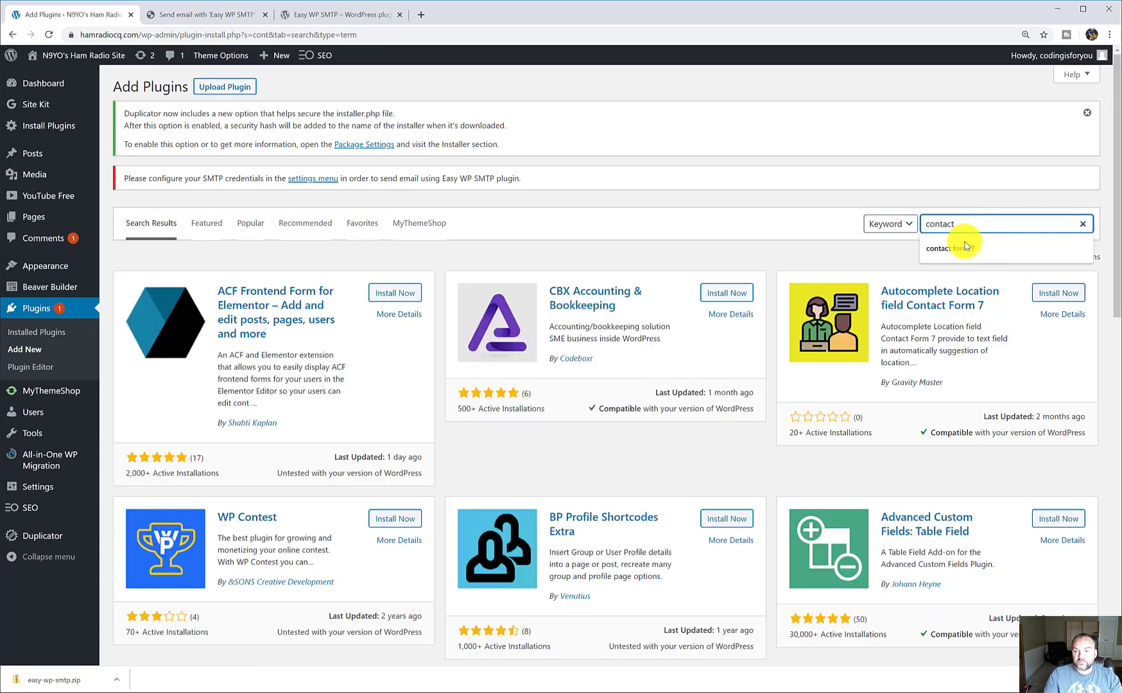
click(957, 248)
click(389, 296)
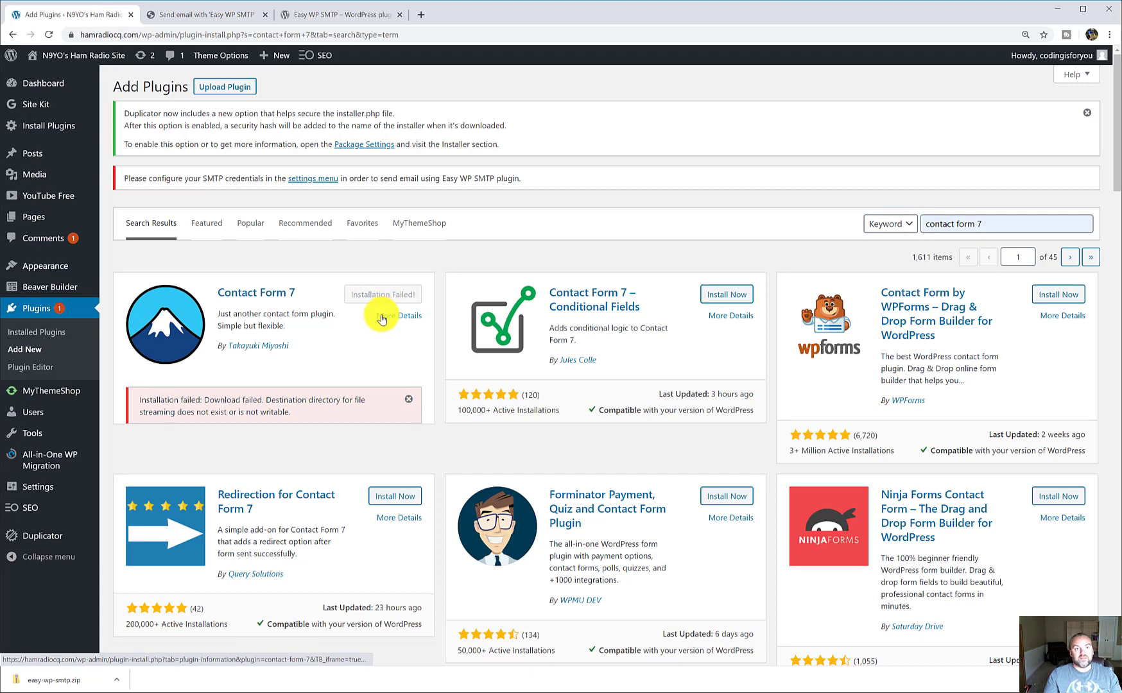
- Web-search 'contact form 7' and download its zip from WordPress.org
click(419, 15)
text(conta)
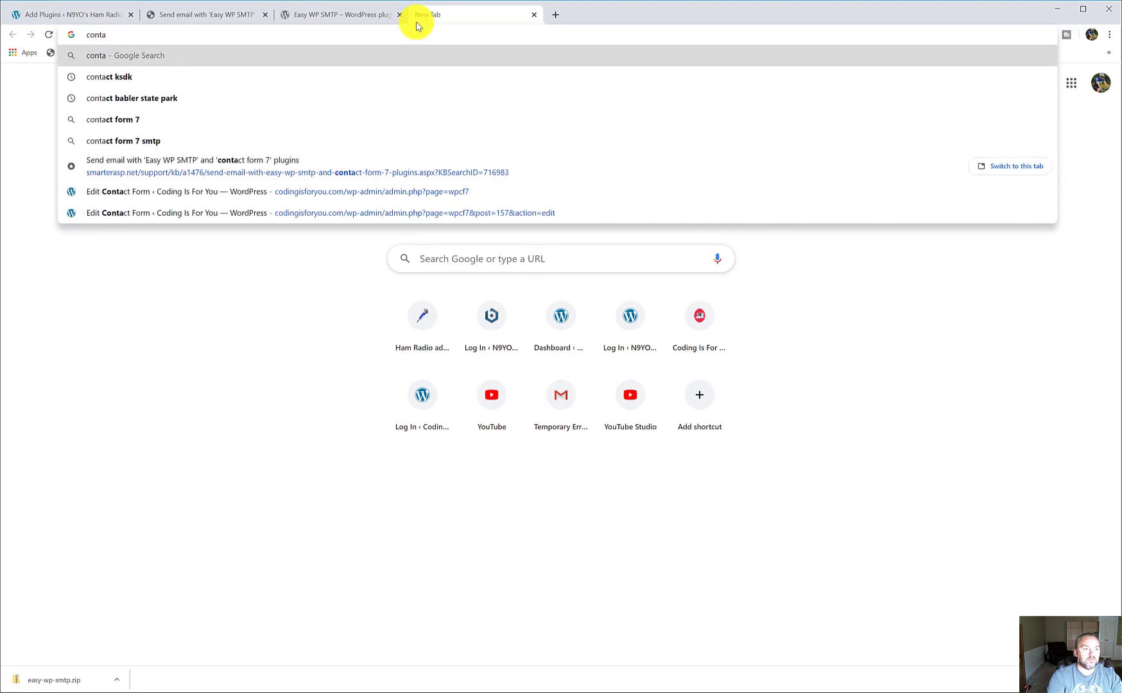
text(ct form 7)
key(Return)
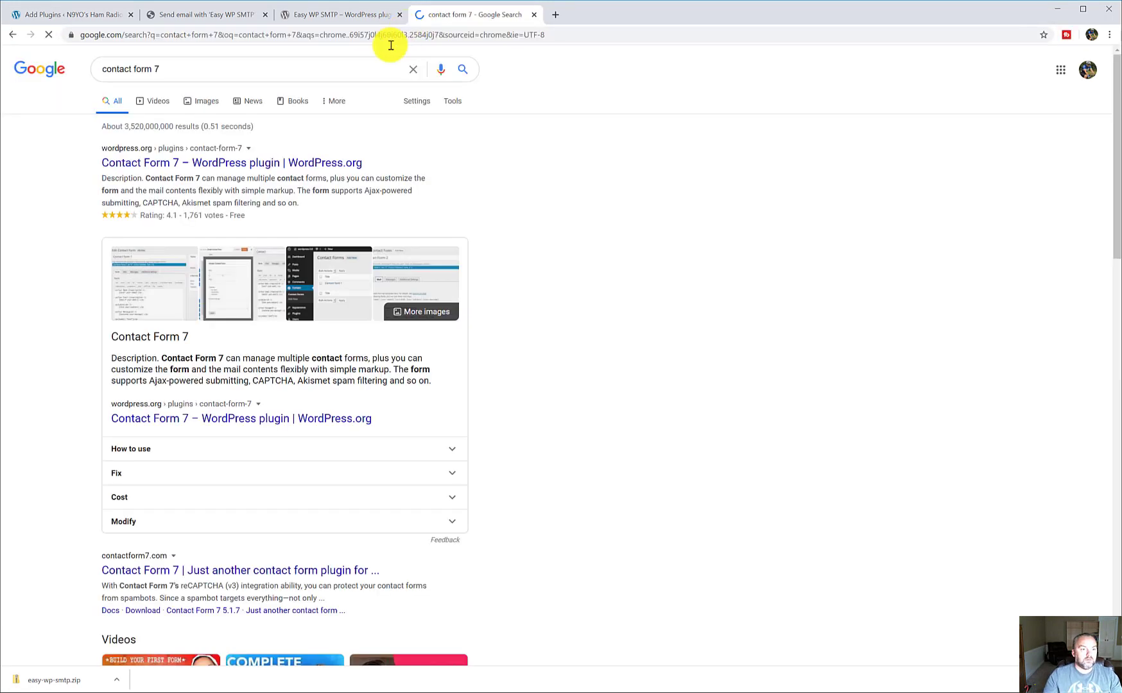
click(218, 160)
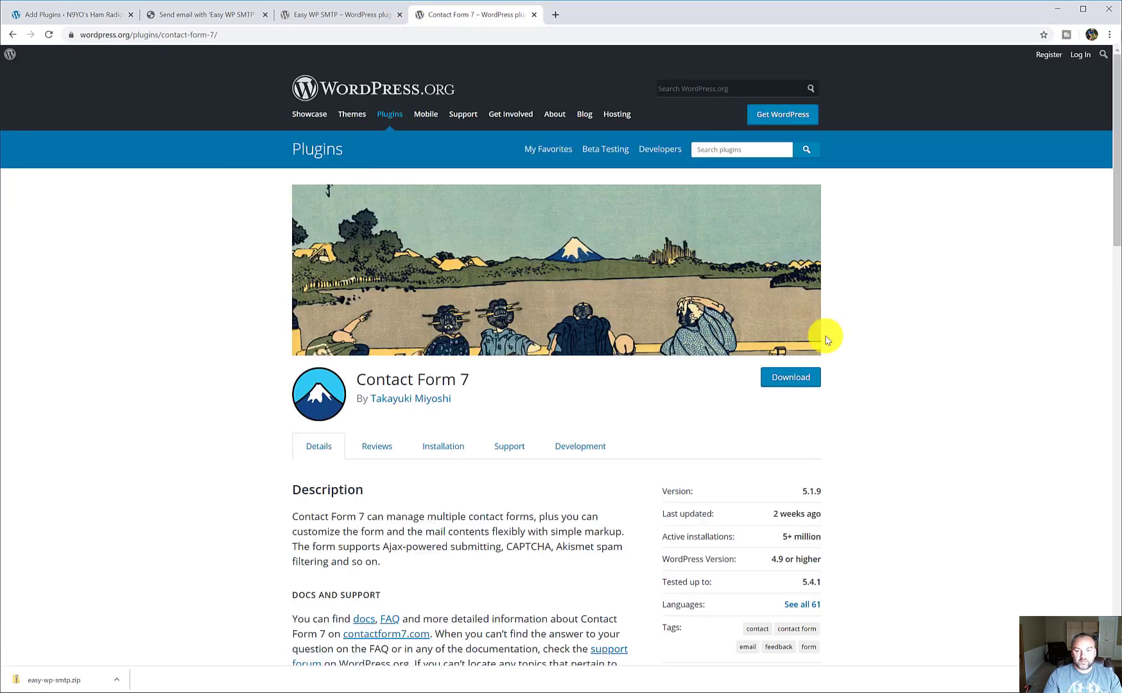
click(783, 382)
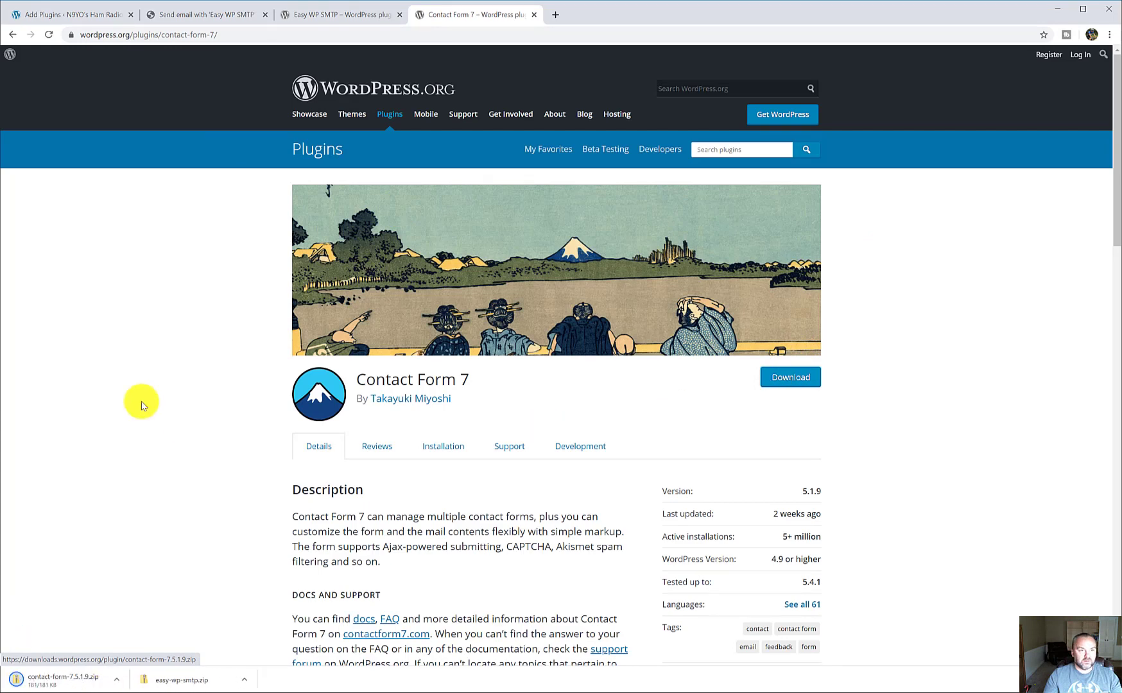
click(75, 14)
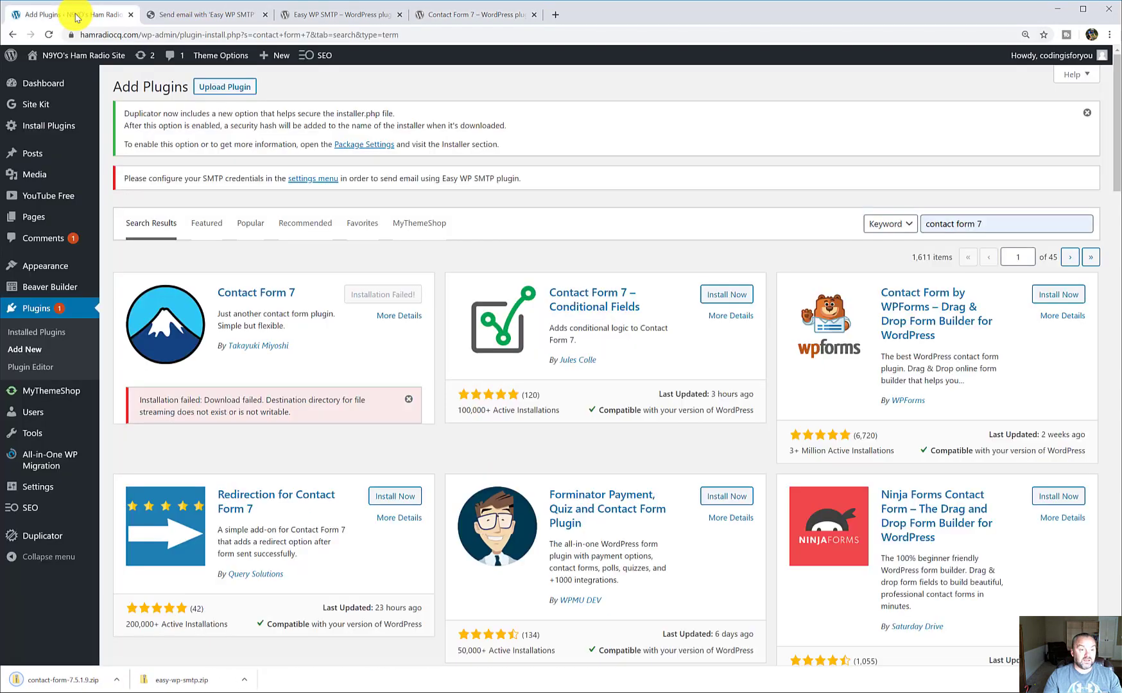
- Upload contact-form-7.5.1.9.zip, install it and activate Contact Form 7
click(235, 88)
click(518, 304)
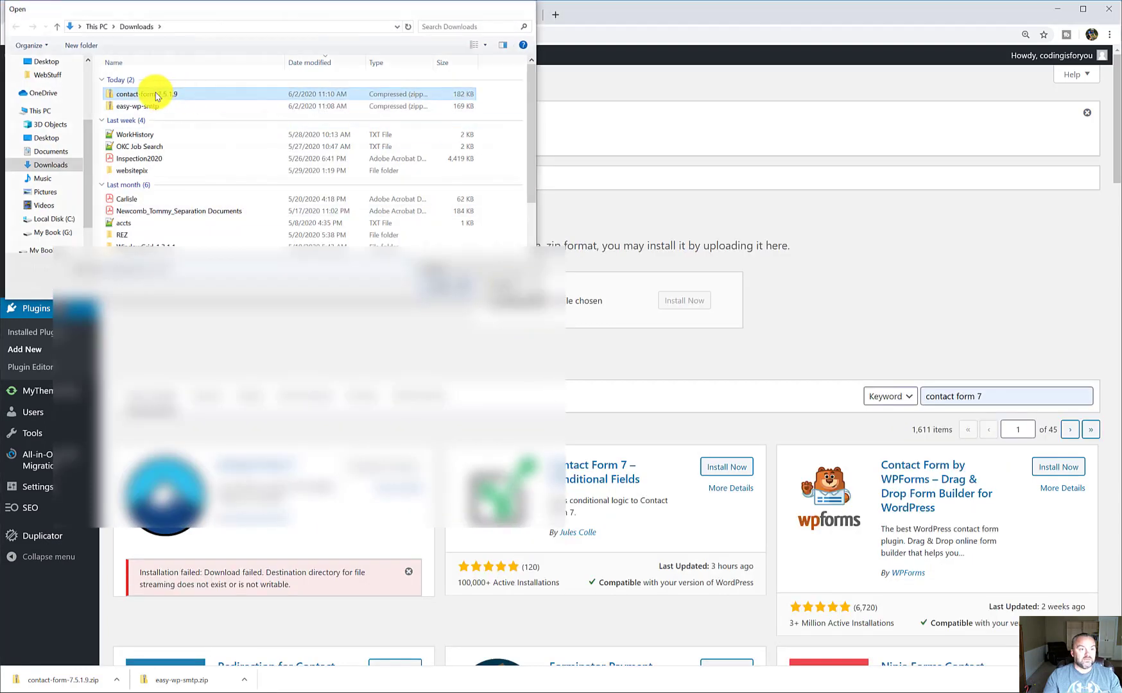
double_click(154, 94)
click(694, 302)
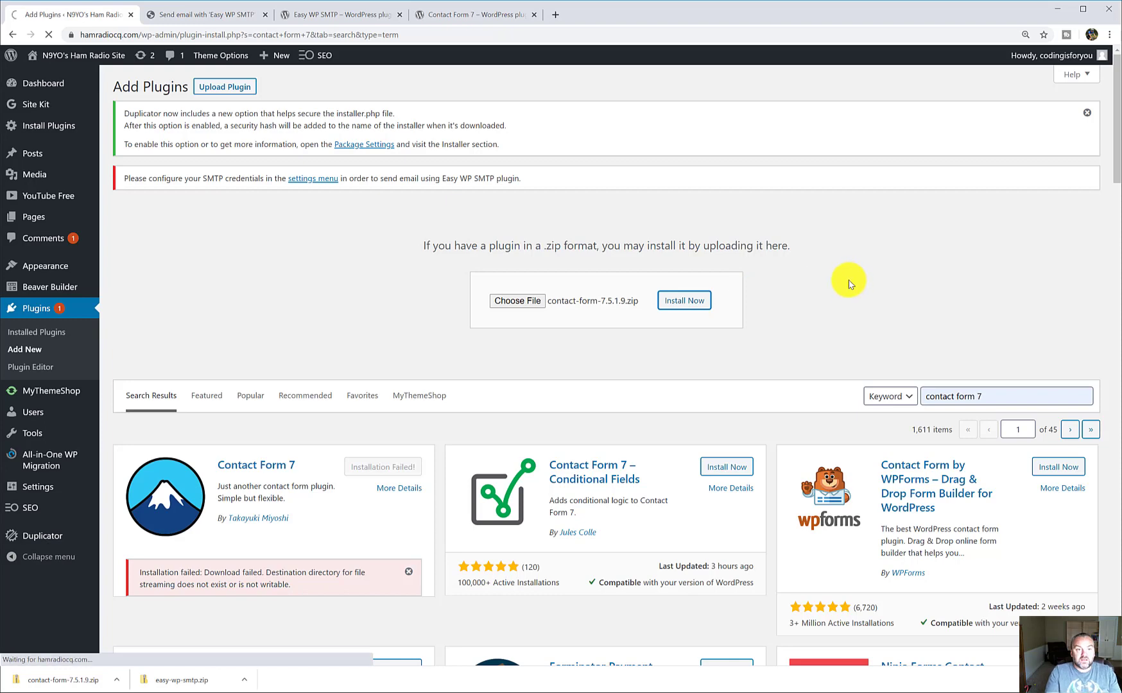
click(146, 269)
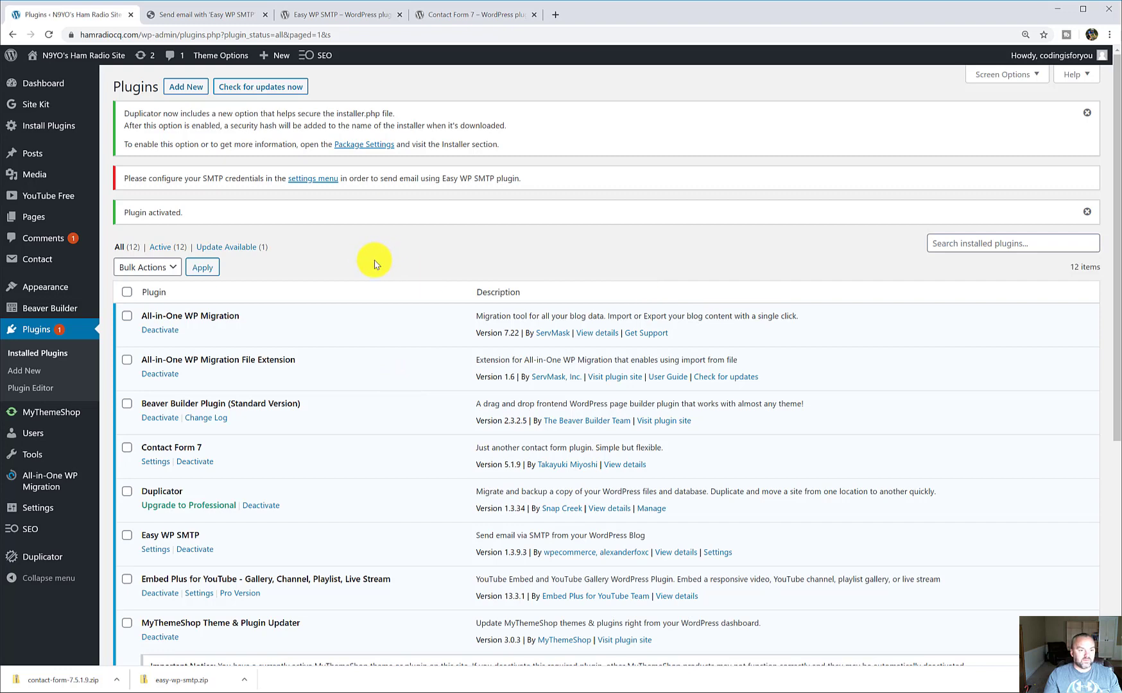
scroll(372, 263, down, 3)
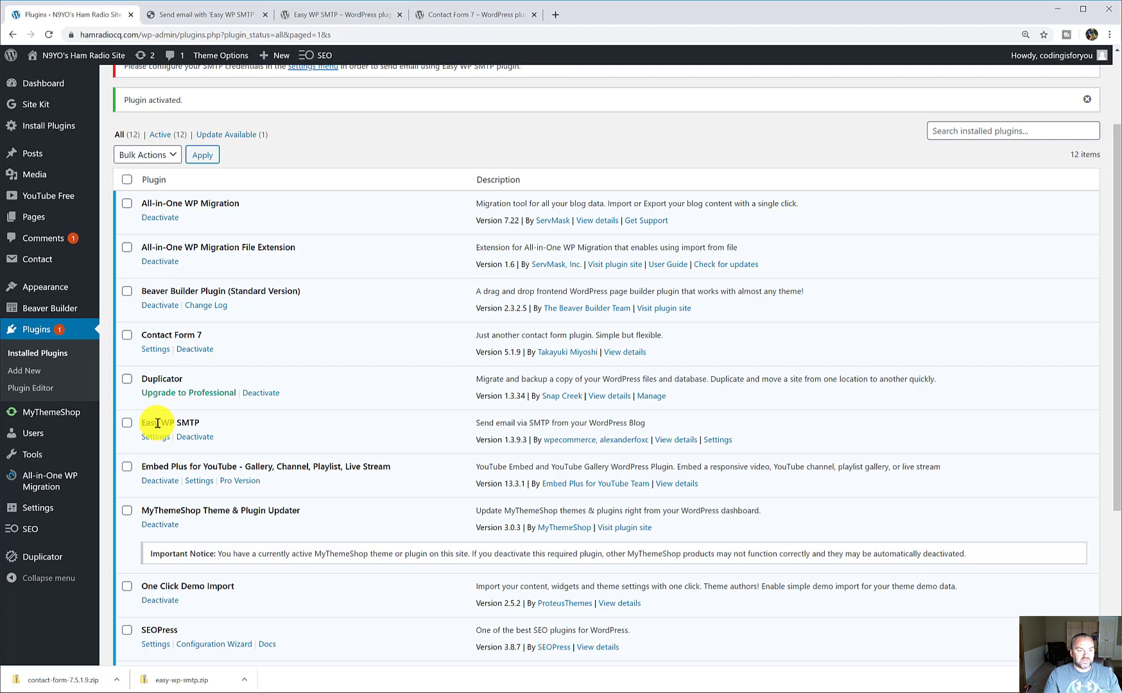
scroll(288, 371, up, 3)
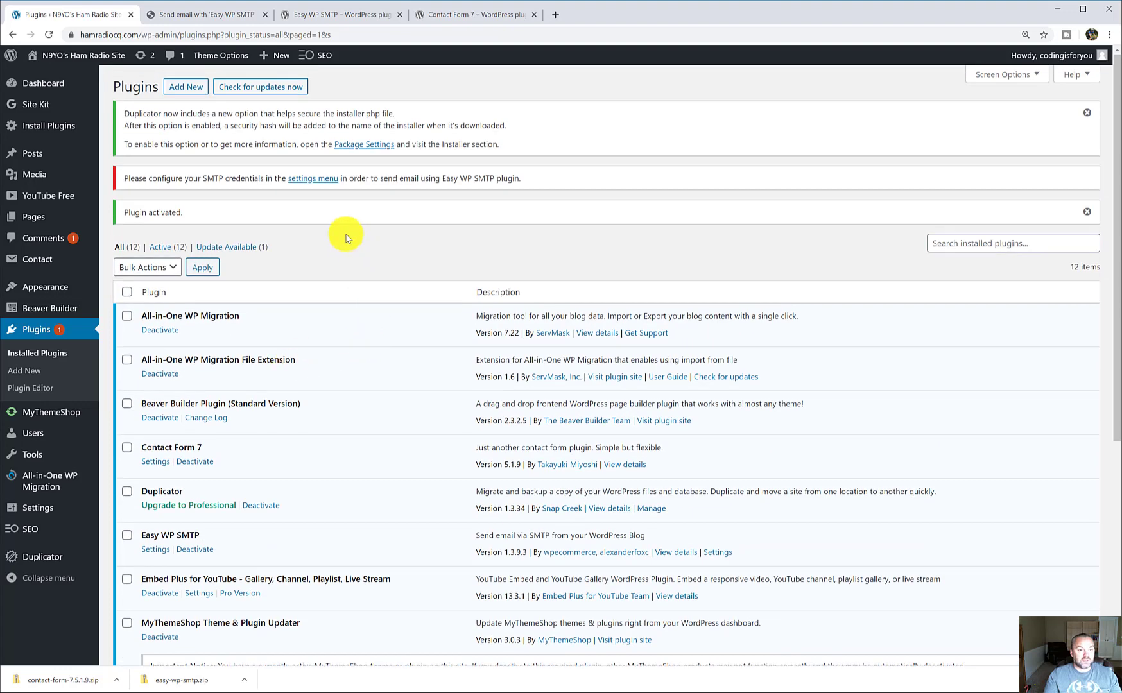
- Review the Easy WP SMTP Settings and Test Email tabs, then switch to the SmarterASP.NET guide
click(315, 184)
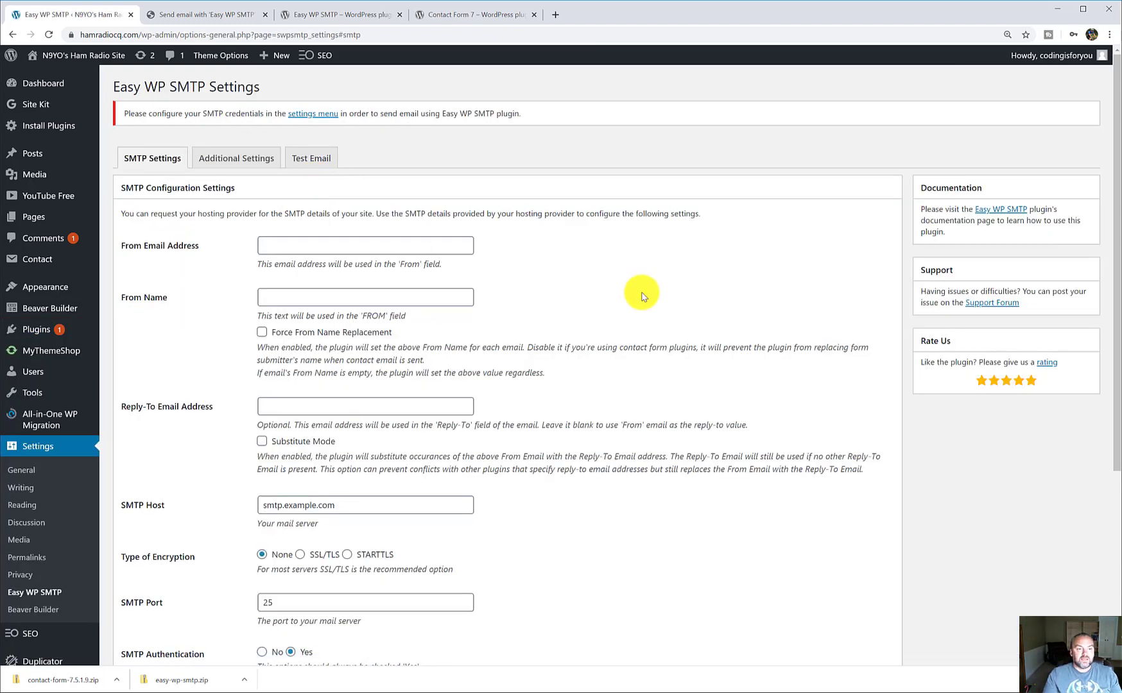
scroll(638, 293, down, 2)
scroll(639, 292, up, 2)
scroll(639, 295, down, 3)
scroll(638, 295, up, 3)
click(306, 166)
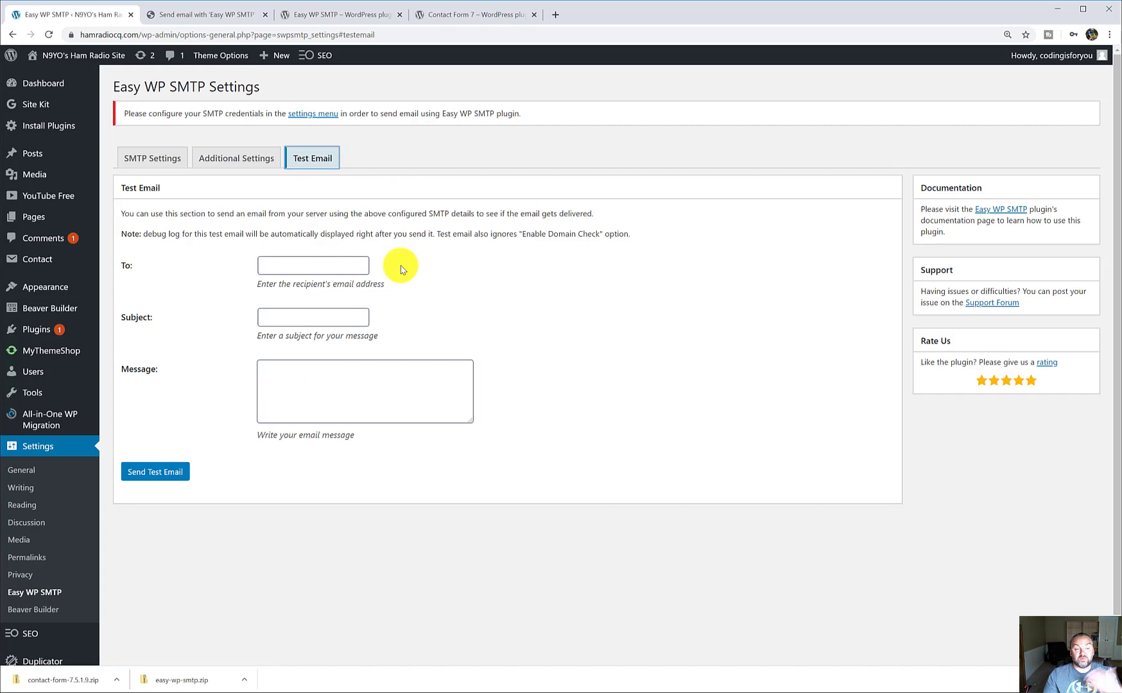
click(150, 166)
scroll(526, 313, down, 2)
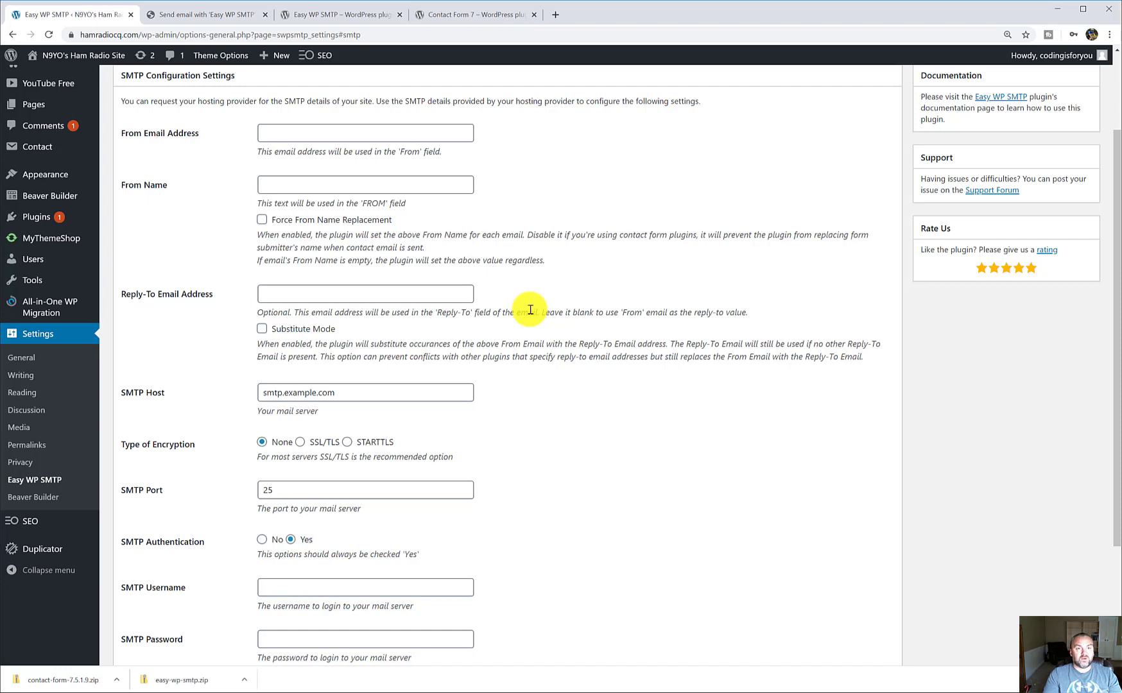
click(215, 14)
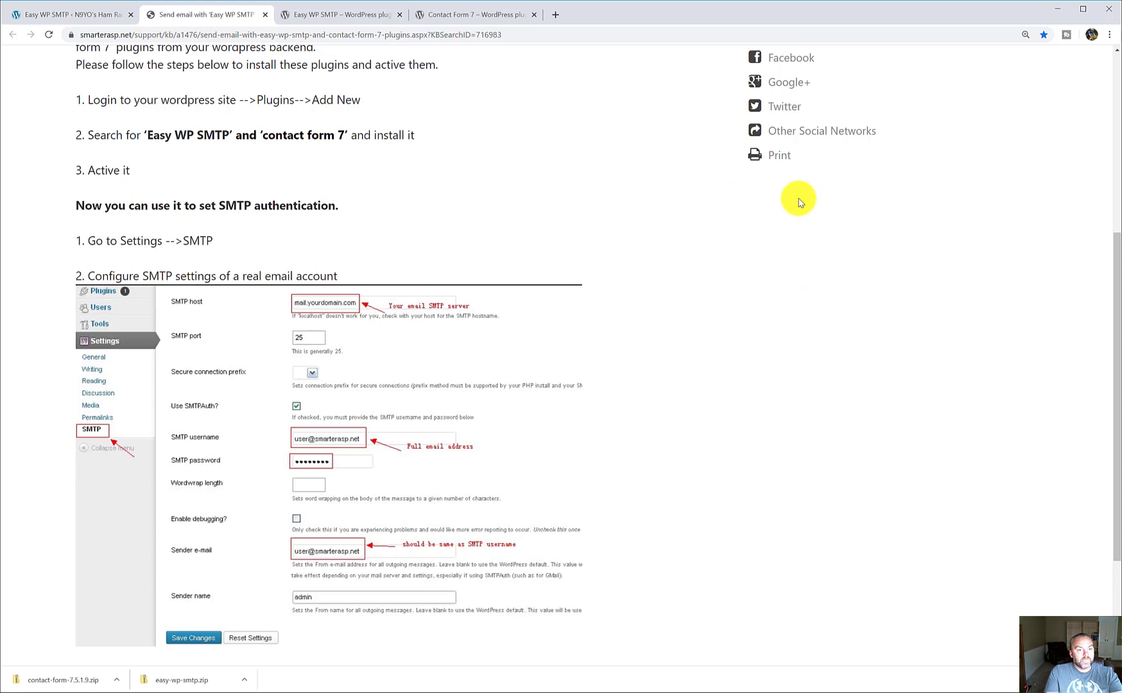
- Scroll through the SmarterASP.NET article's example SMTP settings down to its 'Save changes and test it' step
scroll(732, 292, down, 1)
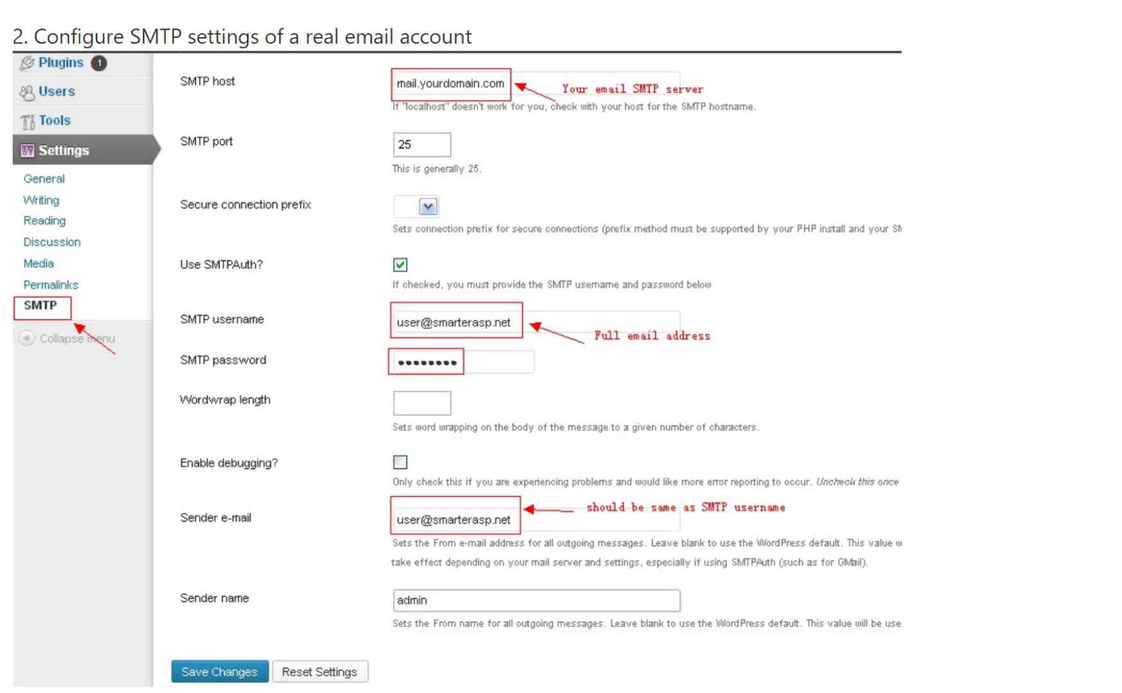
scroll(922, 88, down, 1)
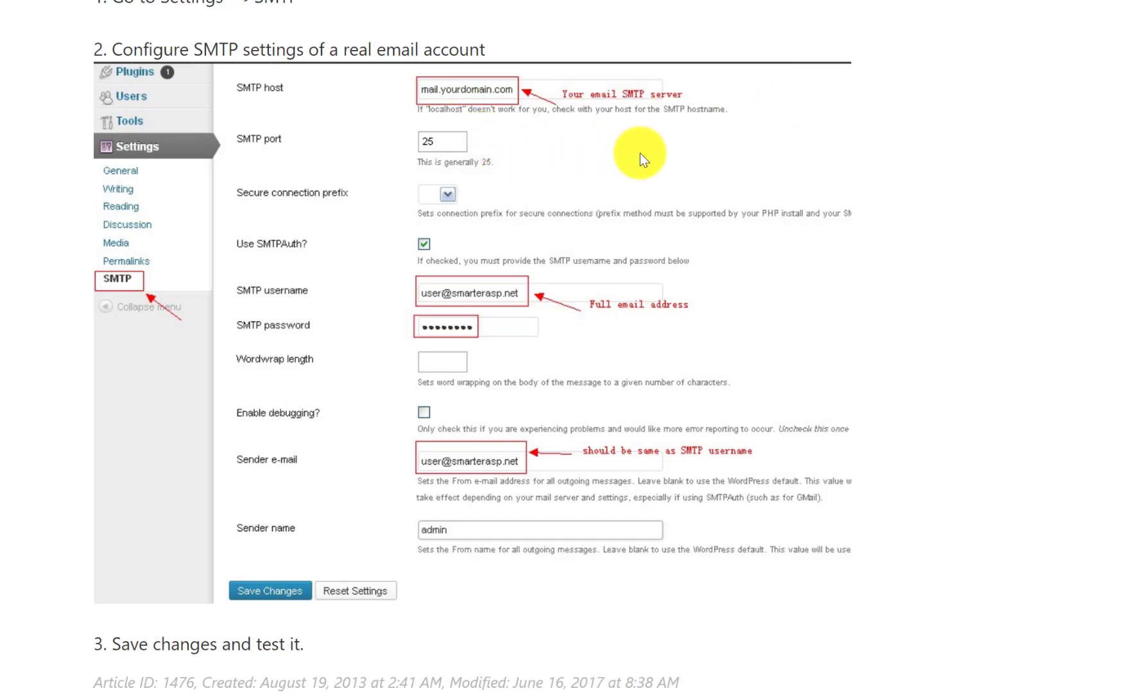
scroll(783, 228, down, 2)
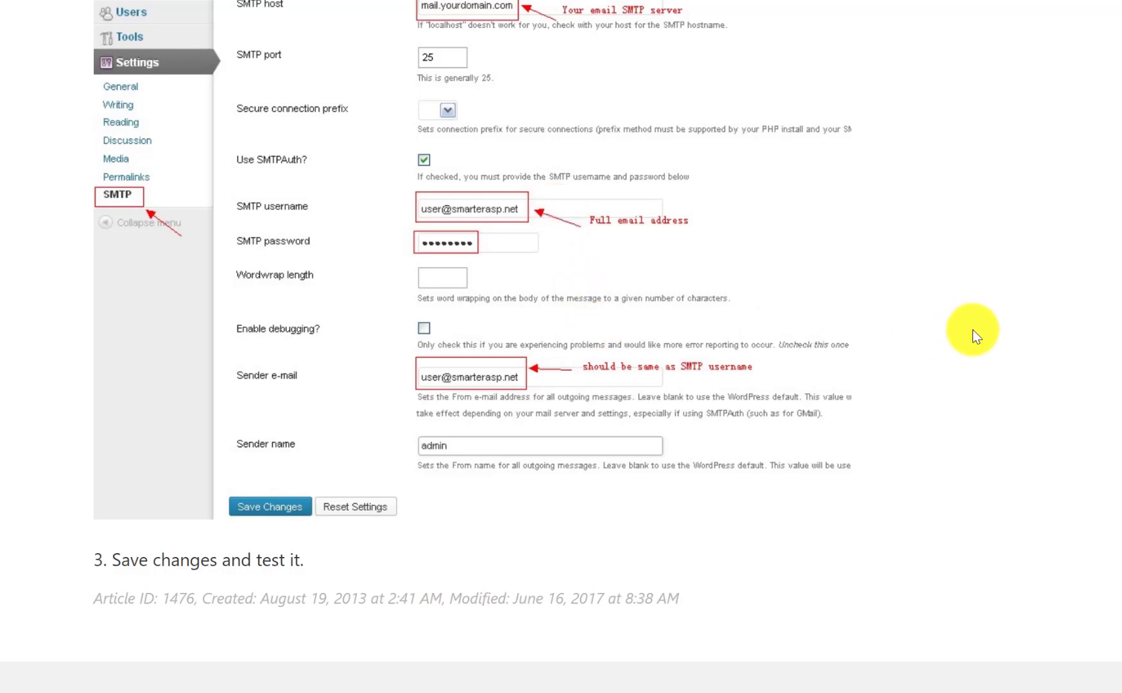
scroll(982, 325, up, 1)
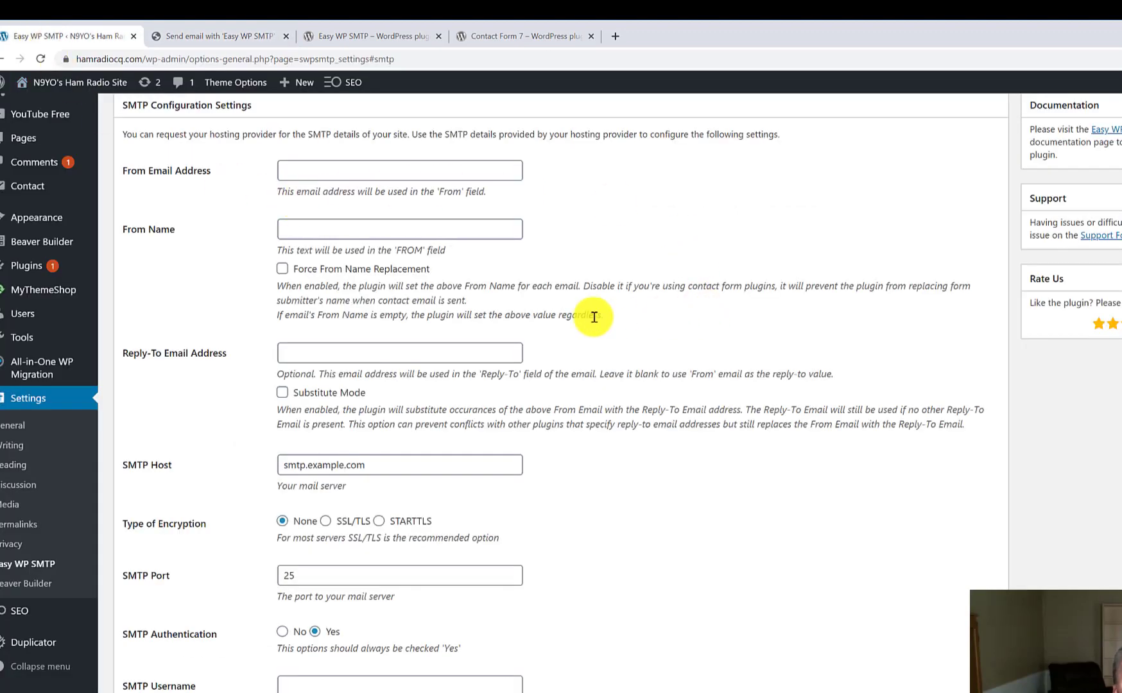
- Check the Easy WP SMTP settings for host mail.hamradiocq.com on port 25 and bring up the Test Email form
scroll(510, 337, down, 1)
scroll(257, 193, up, 3)
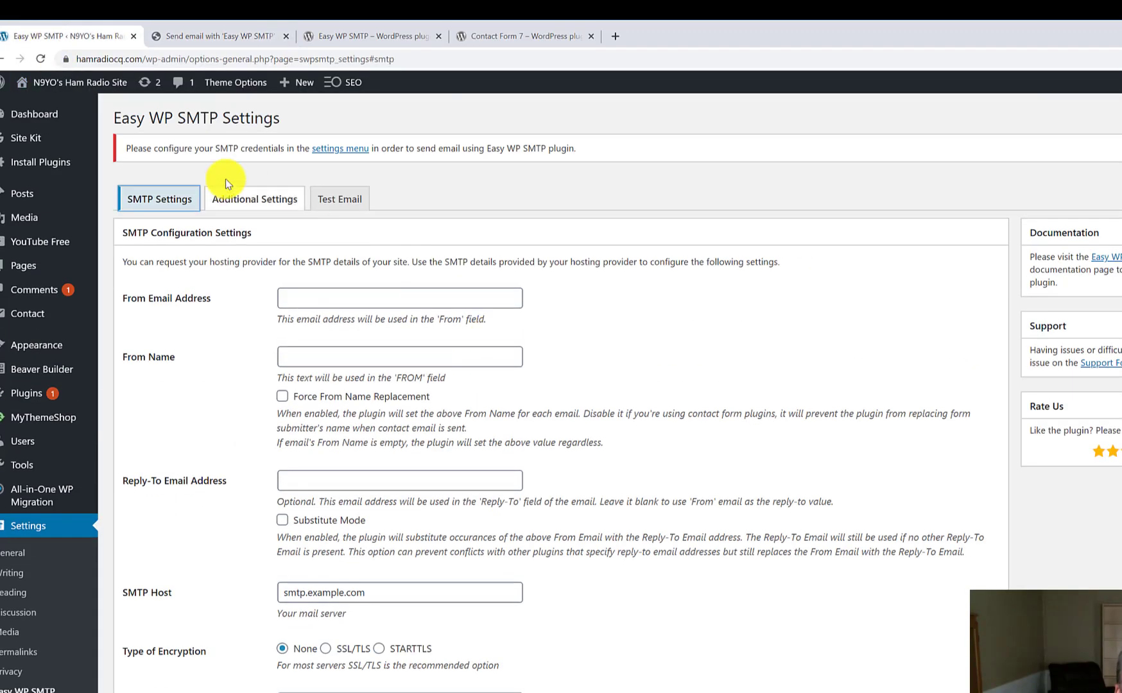
click(340, 199)
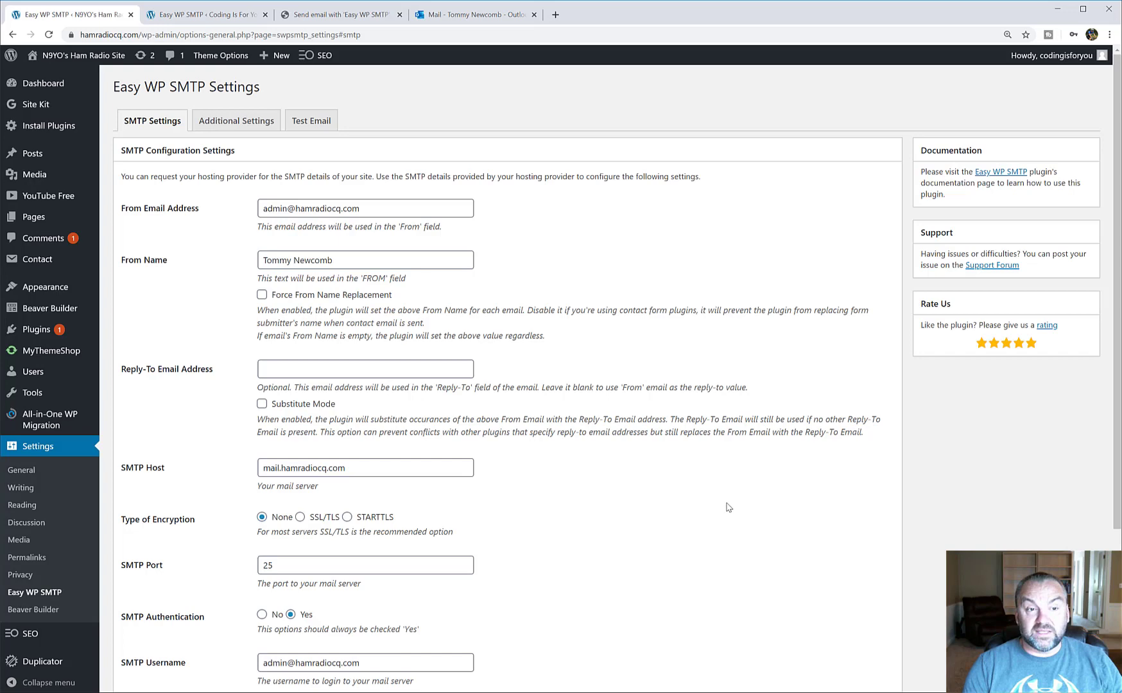
scroll(728, 509, down, 1)
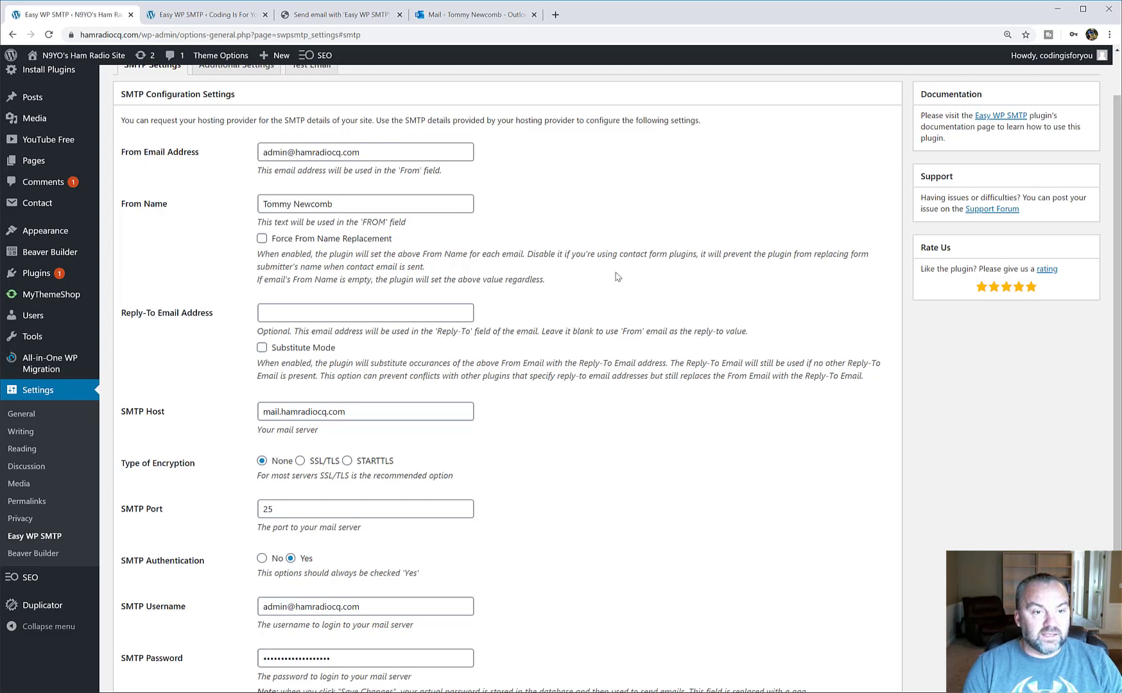
scroll(617, 277, down, 3)
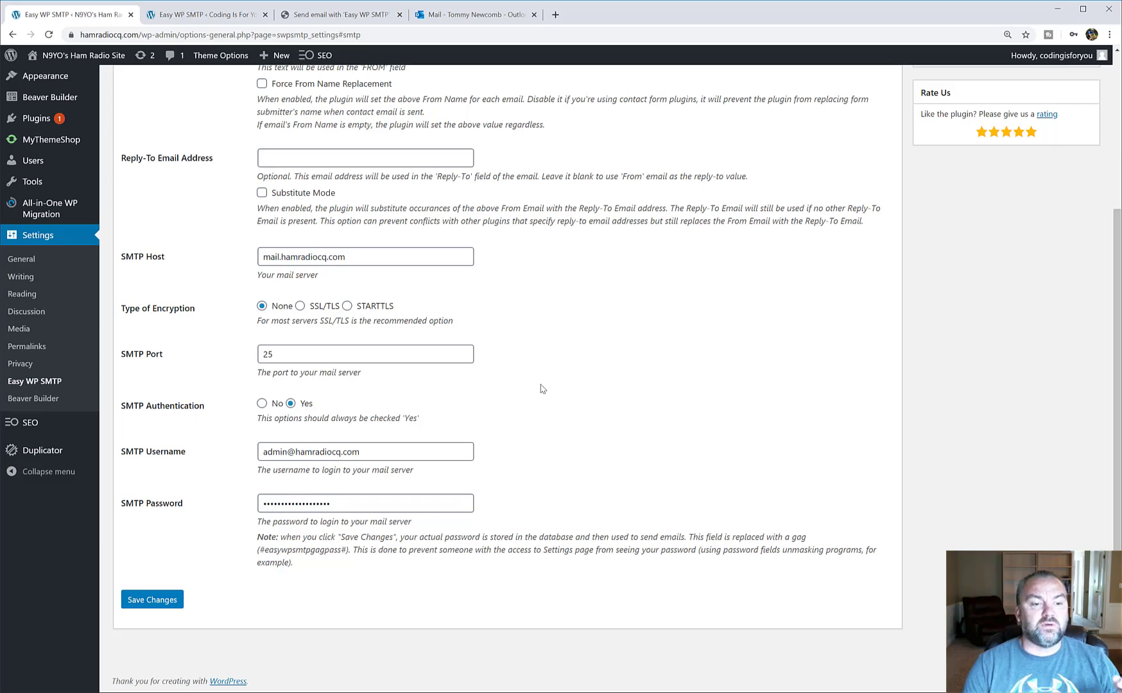
scroll(538, 381, up, 3)
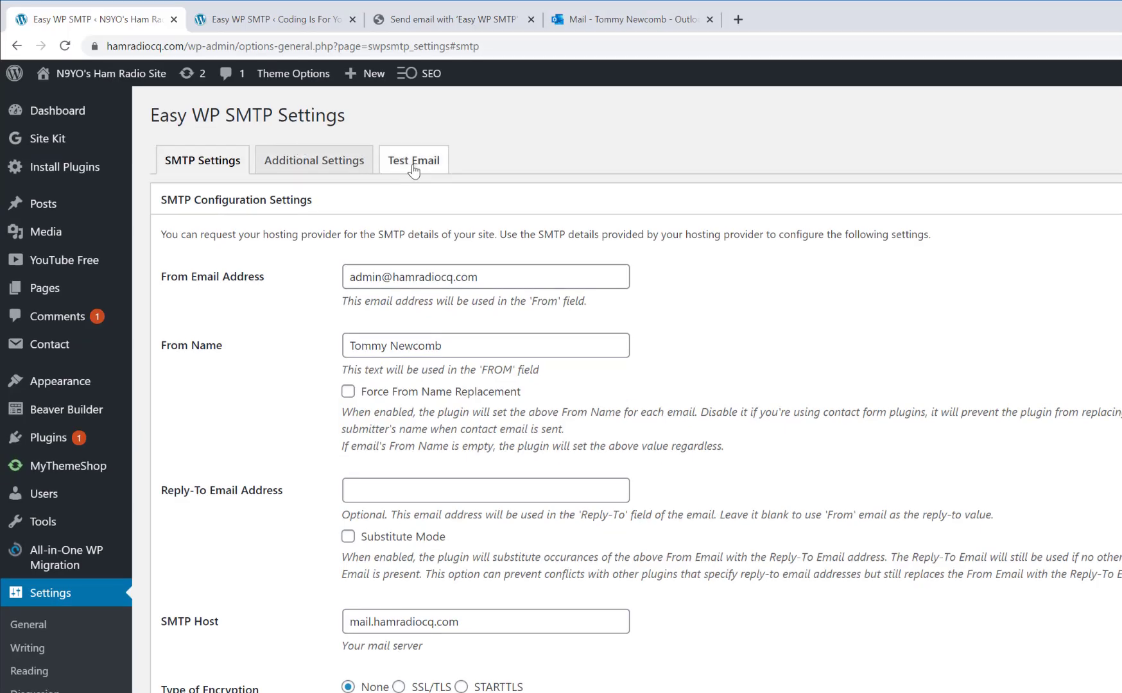
- Send an Easy WP SMTP test email to the placeholder recipient 'blah' and check the success notice
click(414, 168)
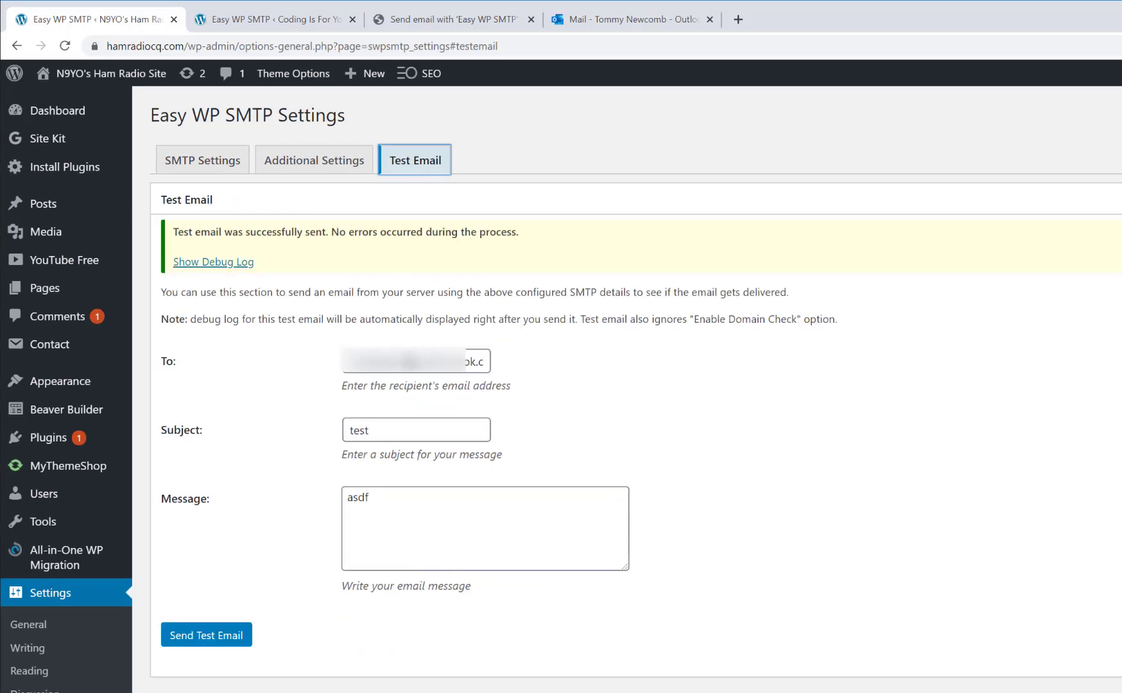
key(Tab)
key(Tab)
key(BackSpace)
text(blah@blah)
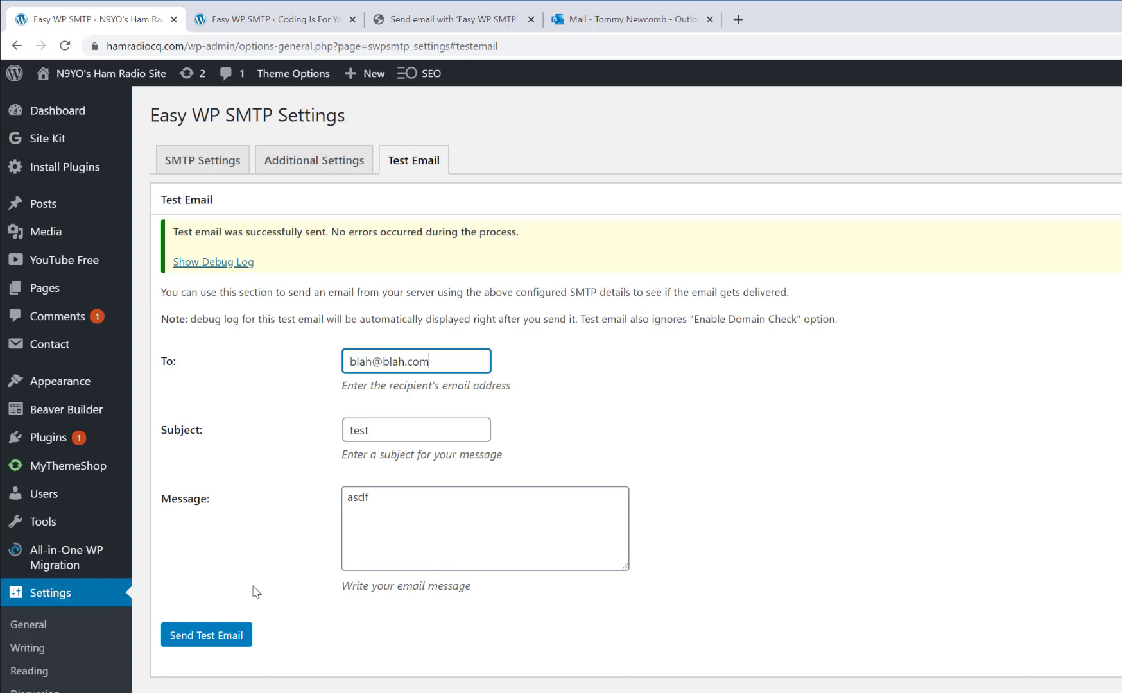
click(217, 633)
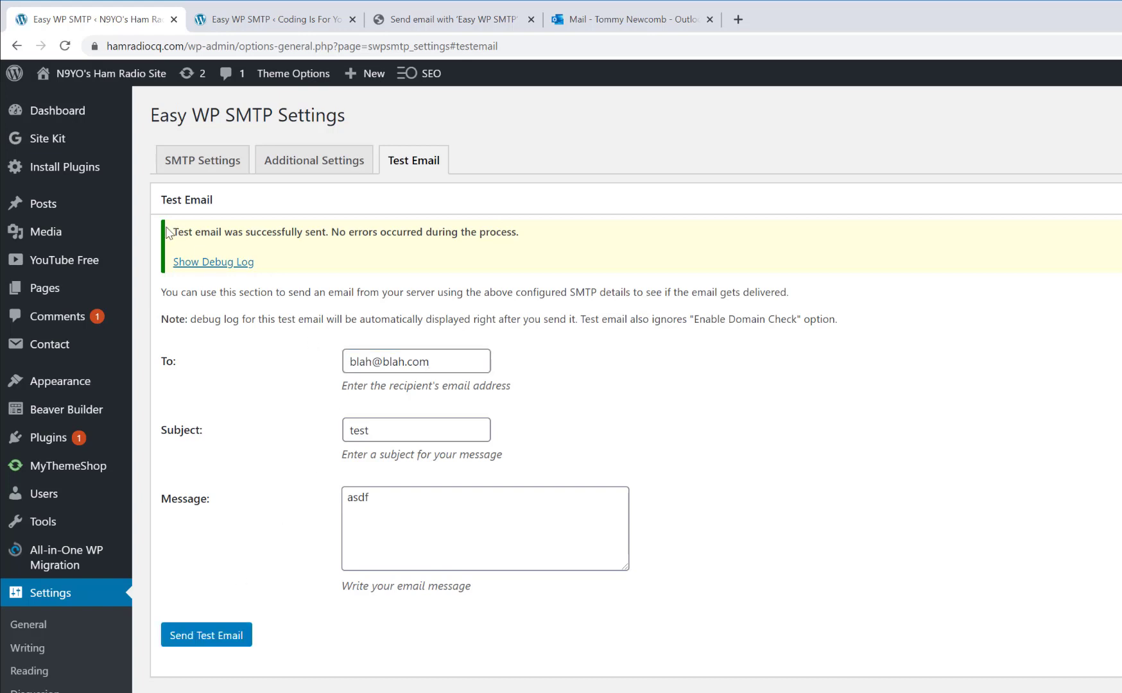
drag(181, 229, 645, 260)
click(700, 314)
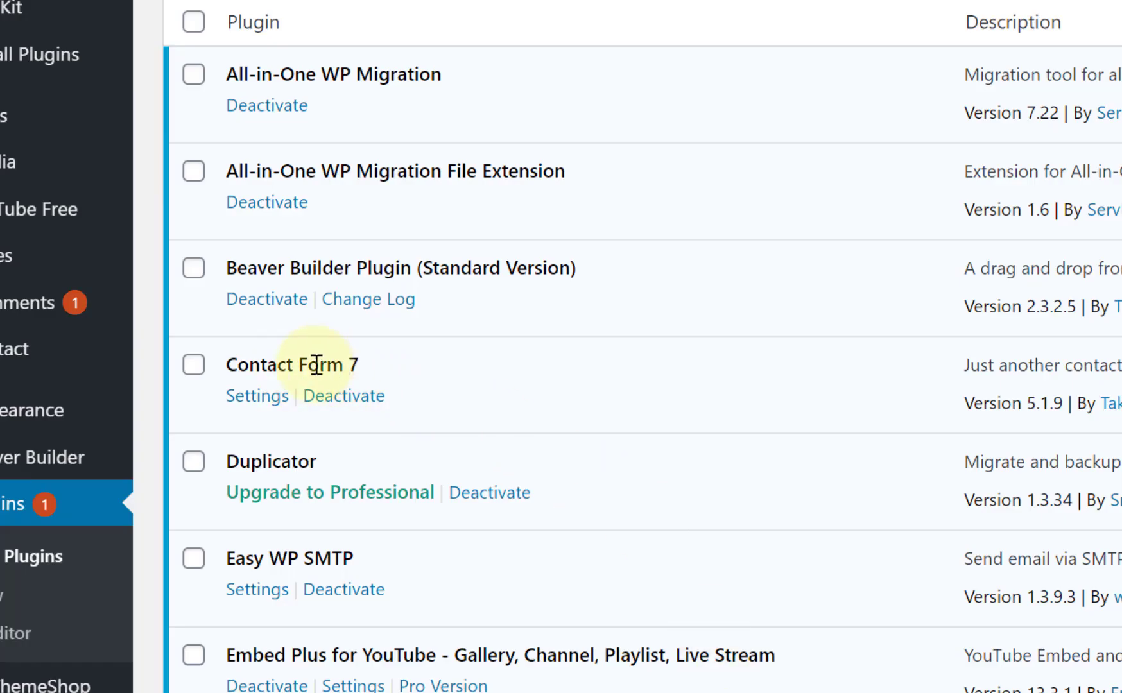
- Delete the existing Contact form 1 from Contact Form 7 with a bulk delete
drag(358, 365, 262, 366)
click(260, 396)
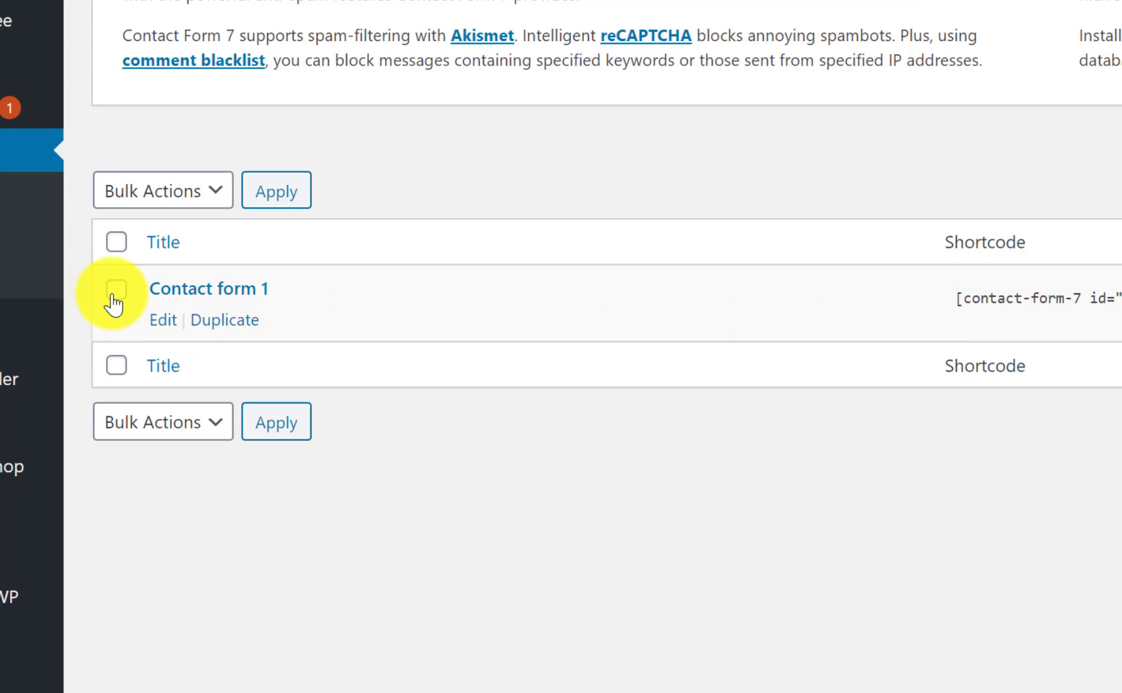
click(114, 292)
click(215, 195)
click(180, 249)
click(263, 198)
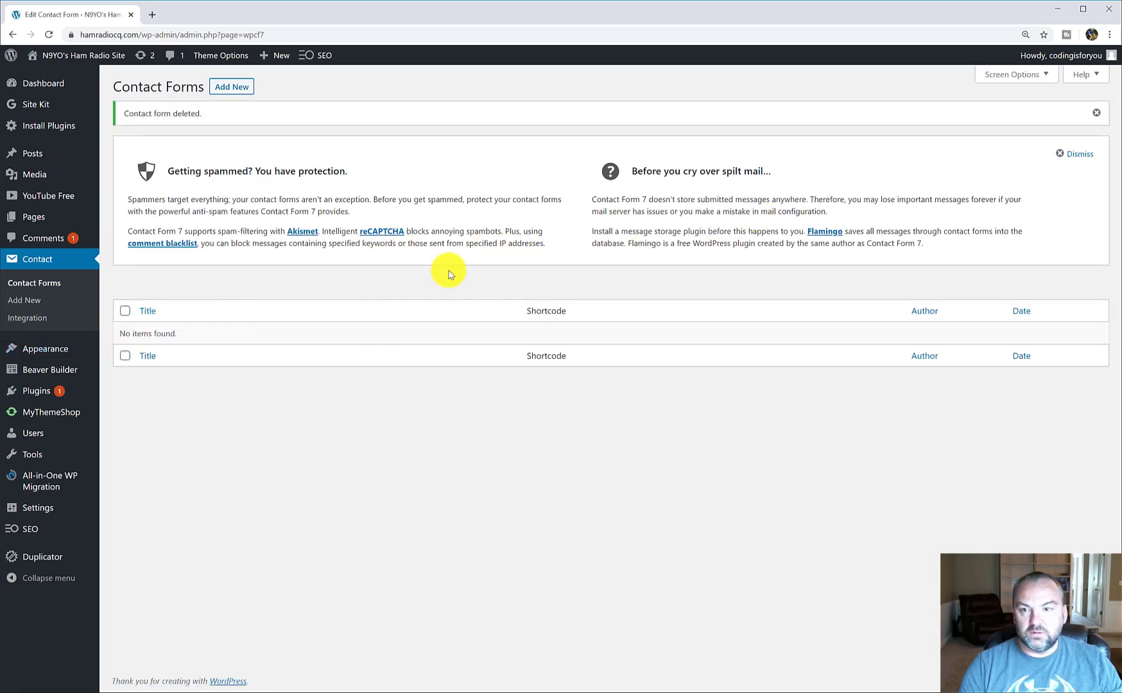
- Start a new contact form and review its default Form, Mail, Messages and Additional Settings
click(236, 88)
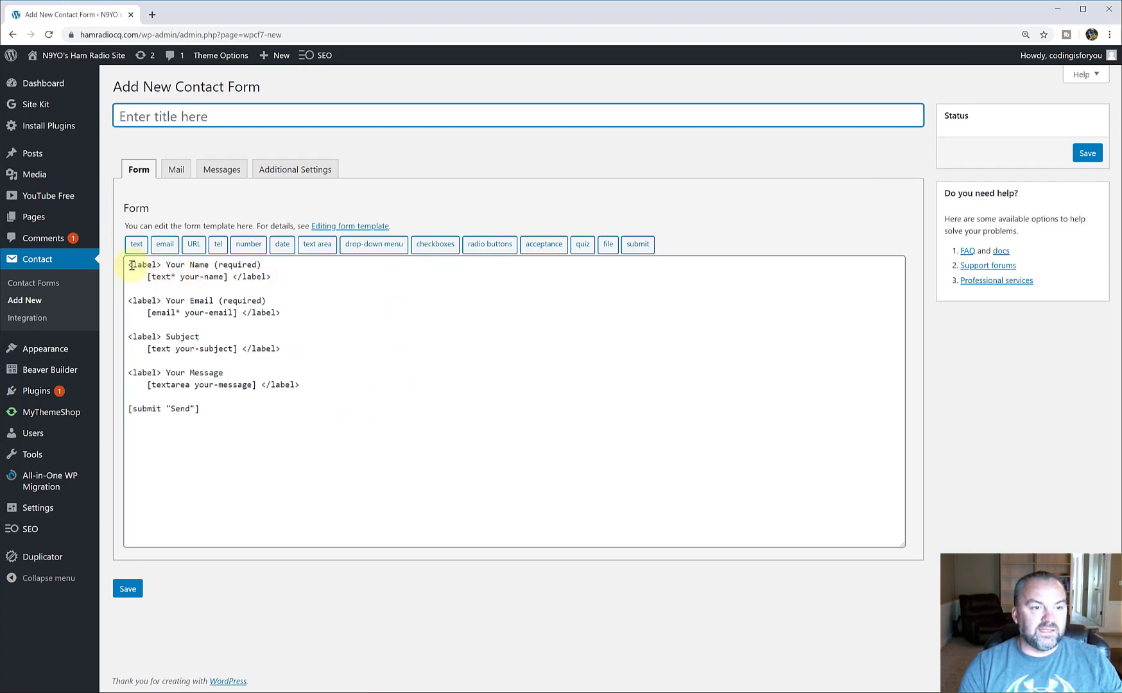
drag(129, 265, 294, 279)
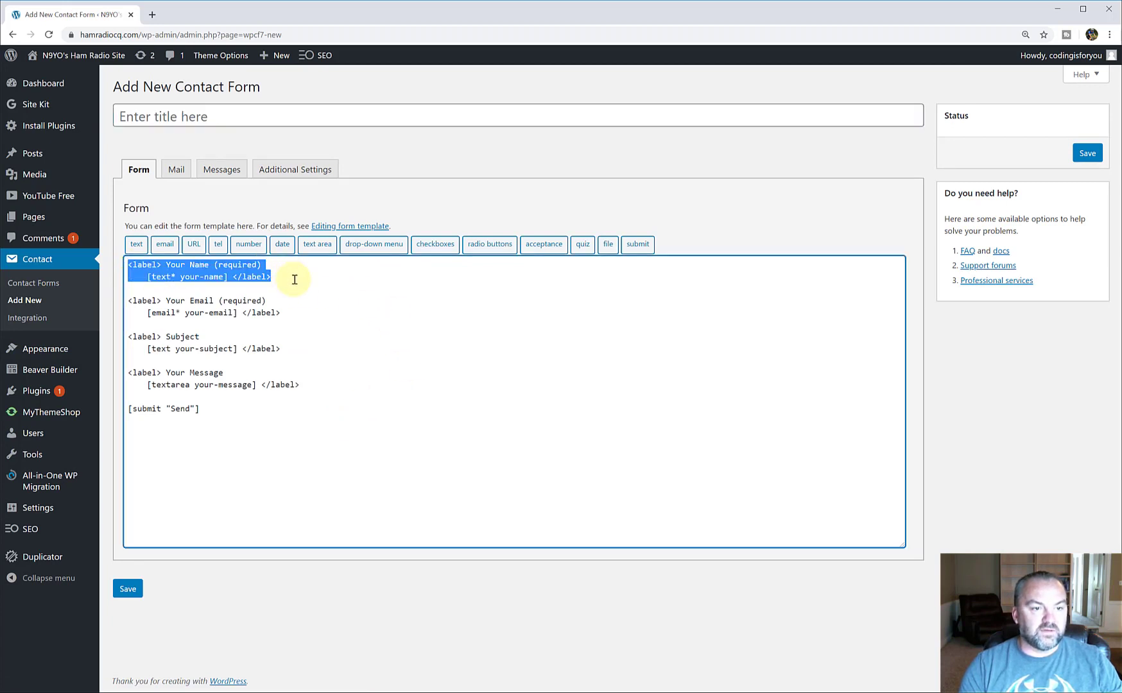
click(226, 312)
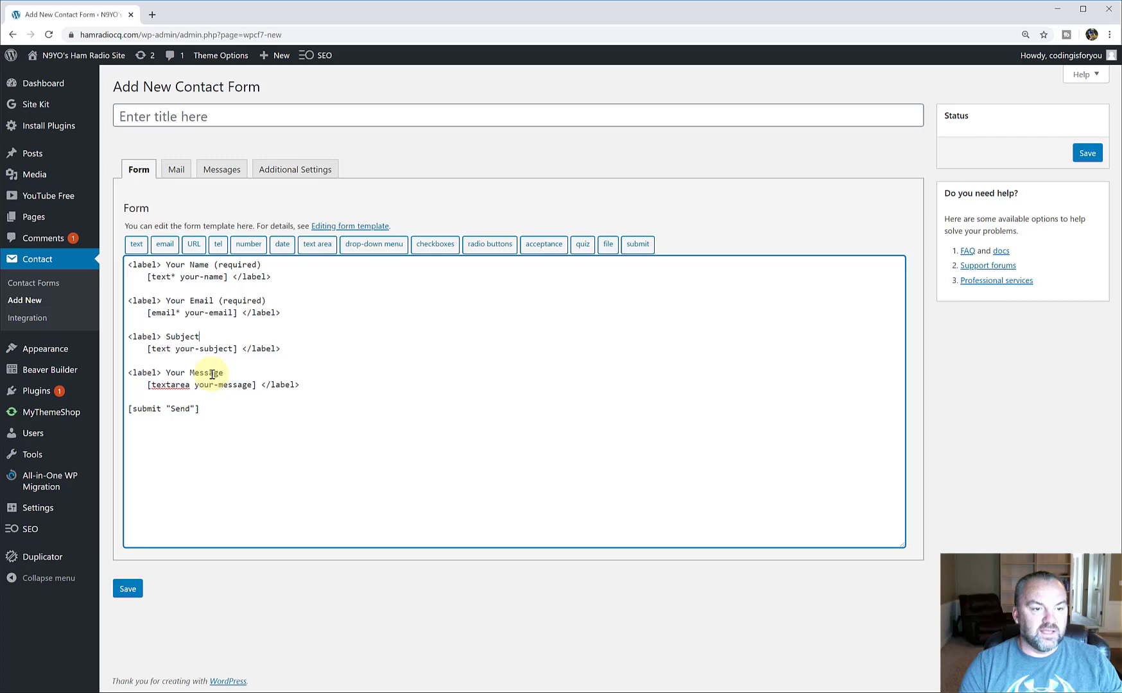
click(435, 386)
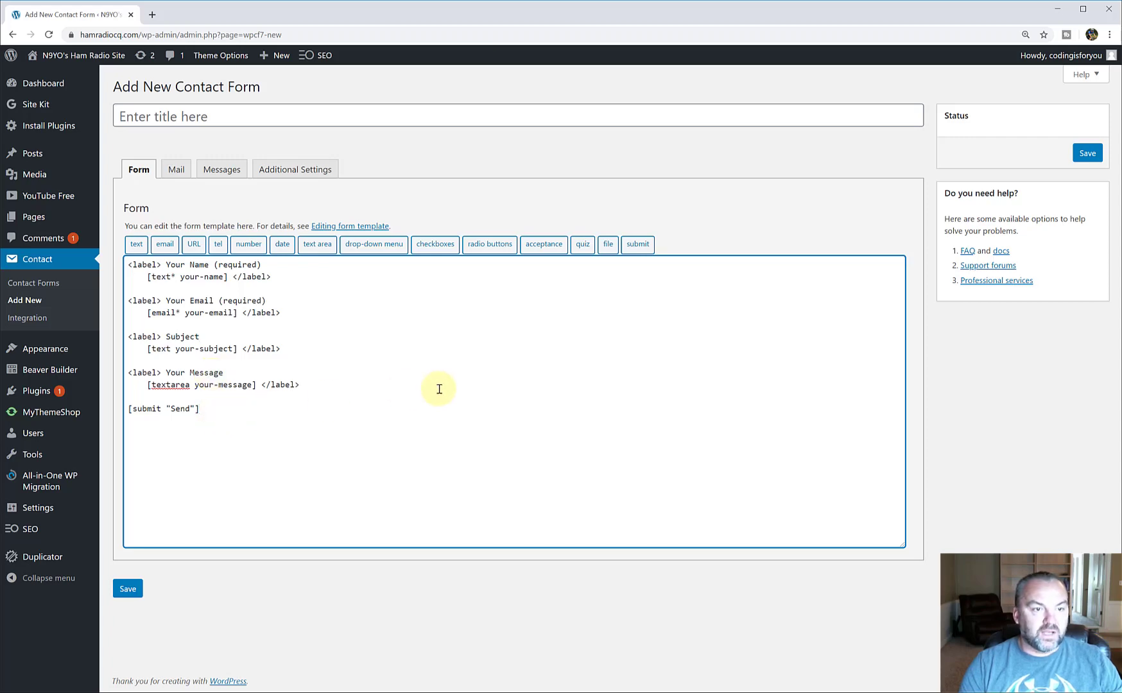
click(175, 169)
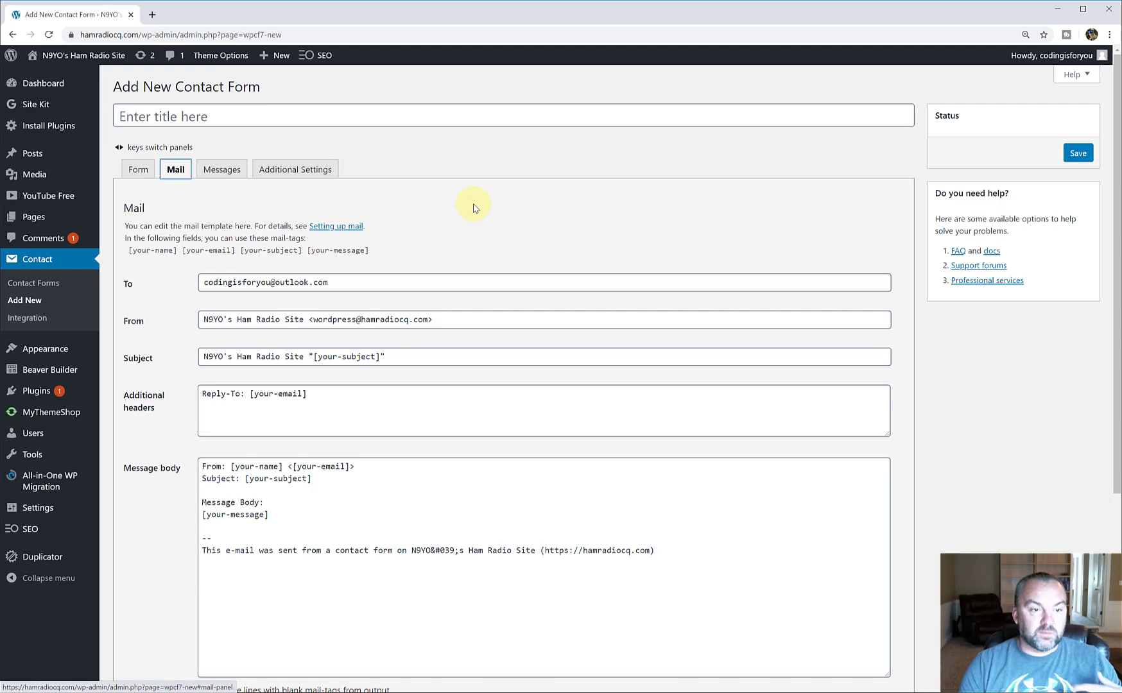
click(221, 170)
scroll(363, 220, down, 1)
scroll(343, 201, up, 1)
click(285, 170)
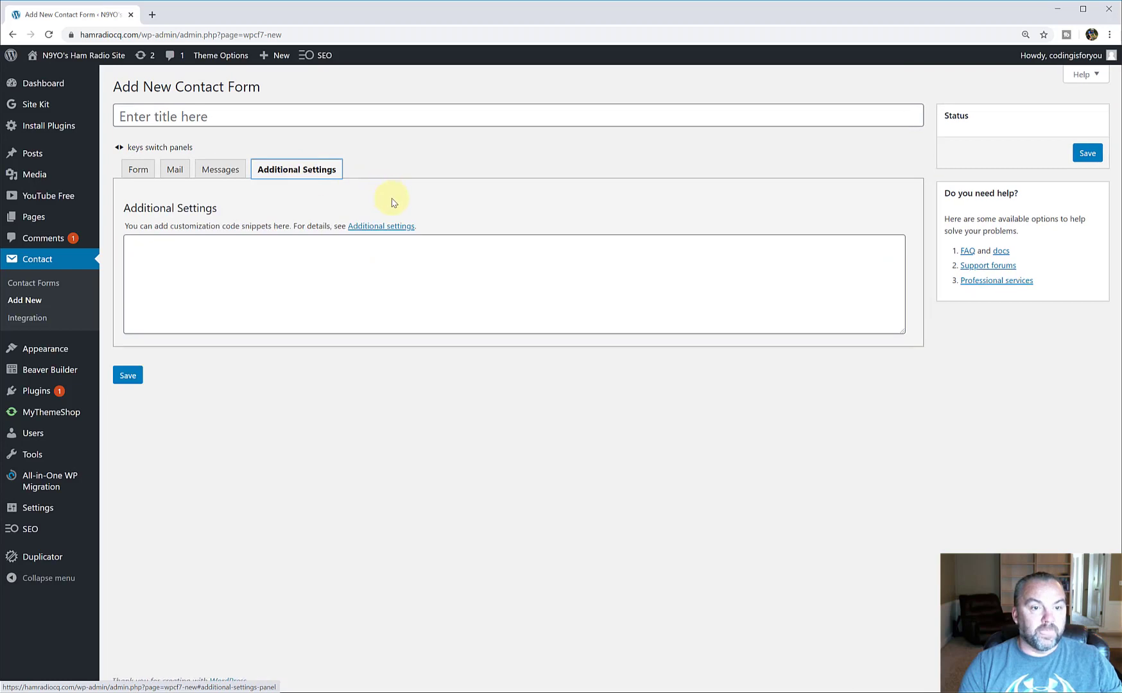
- Save the new untitled contact form and copy its shortcode
click(128, 375)
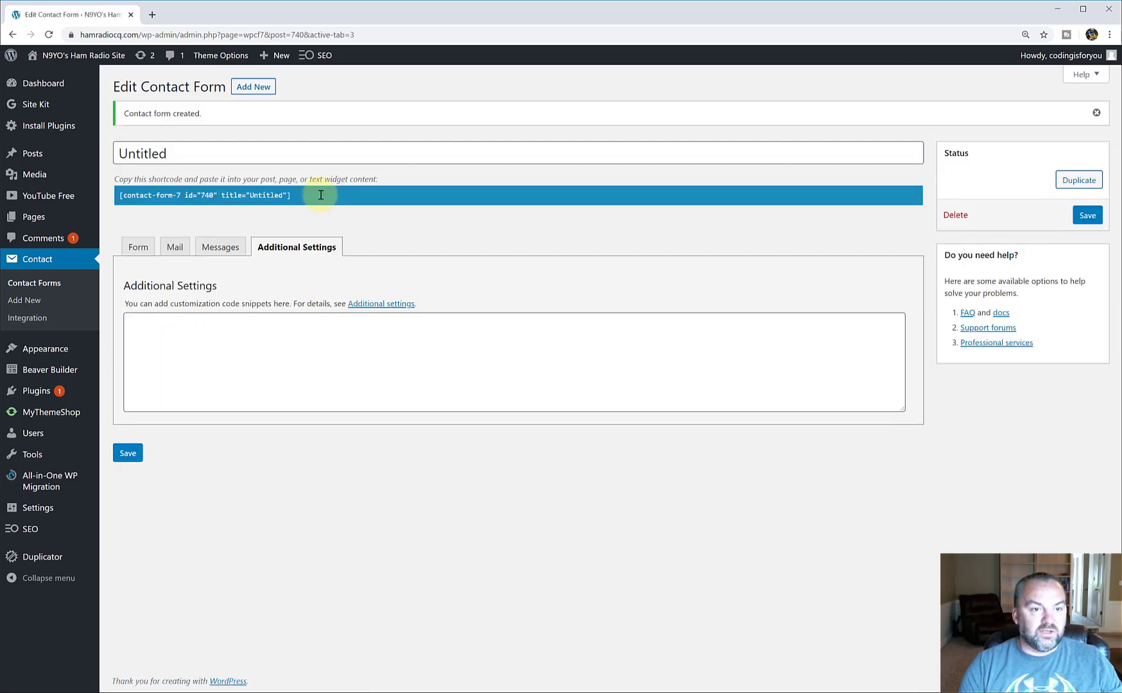
click(321, 195)
right_click(233, 197)
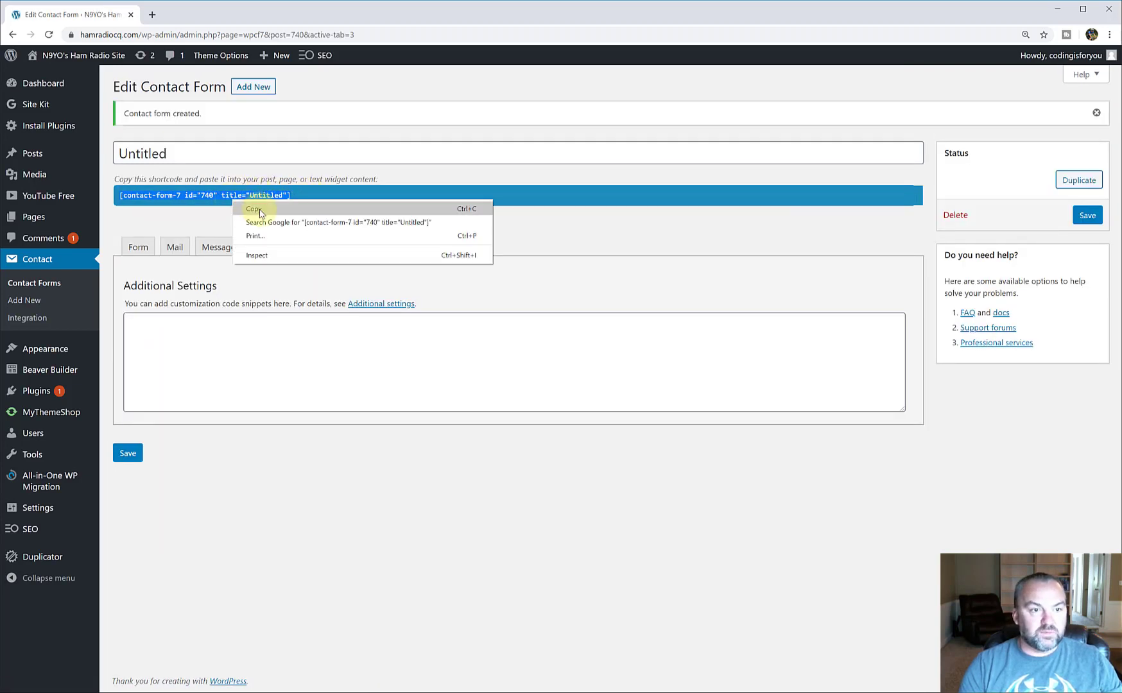
click(254, 209)
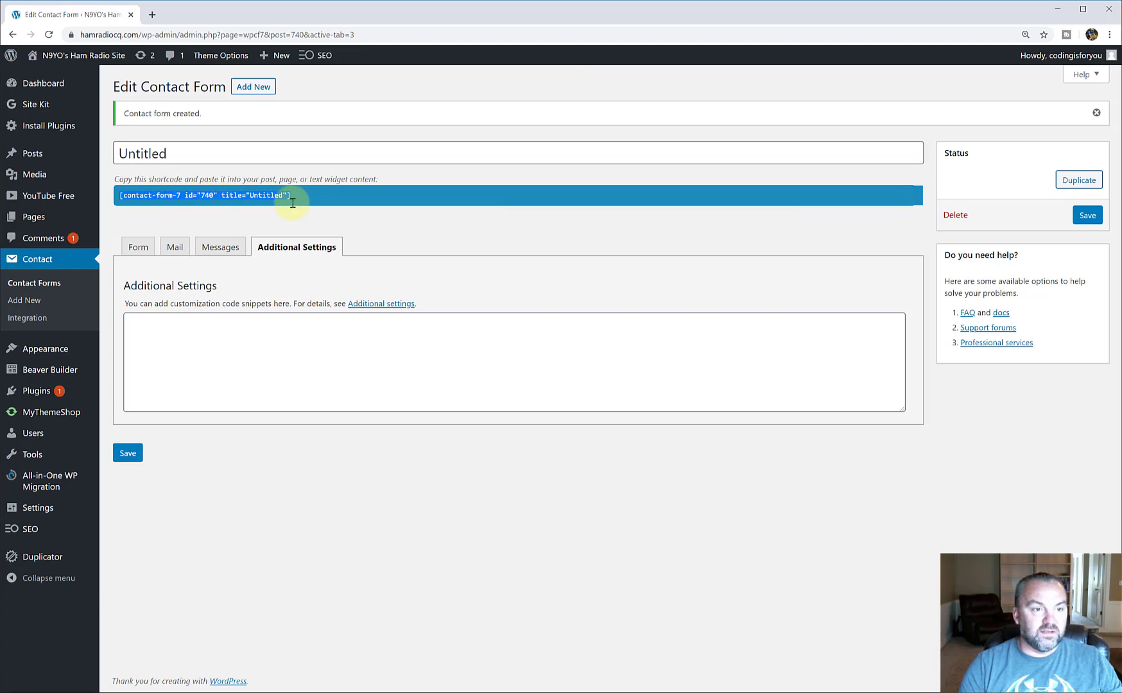
- Rename the form to 'My First Form', save it, and copy the updated shortcode
click(199, 153)
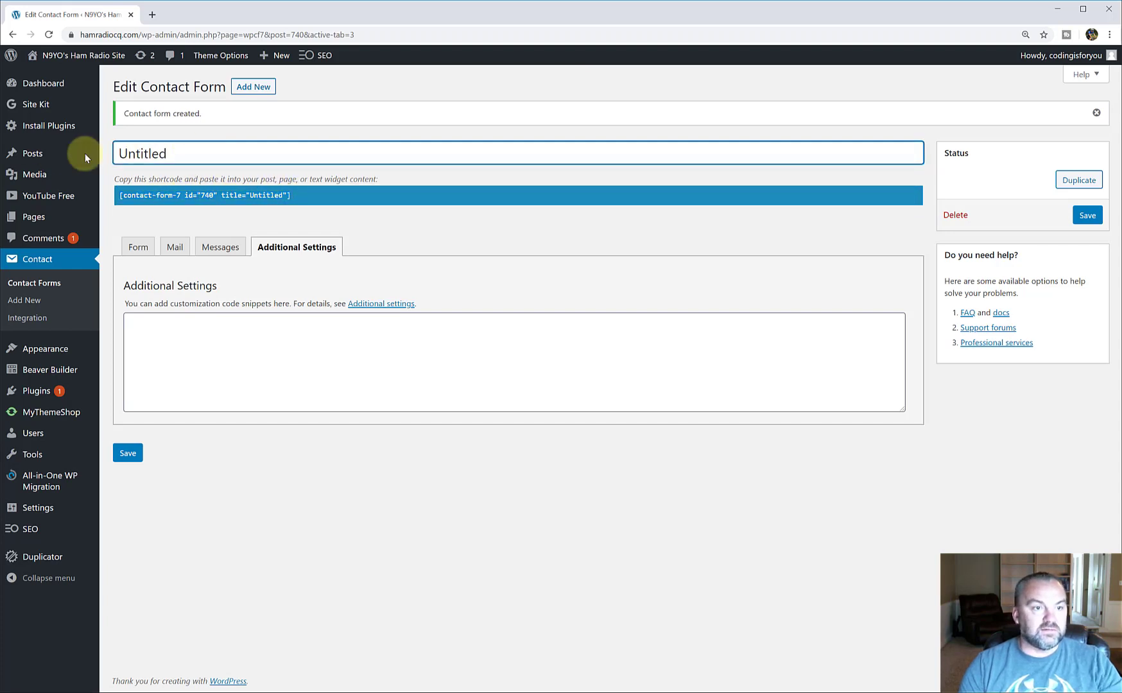
mouse_move(53, 158)
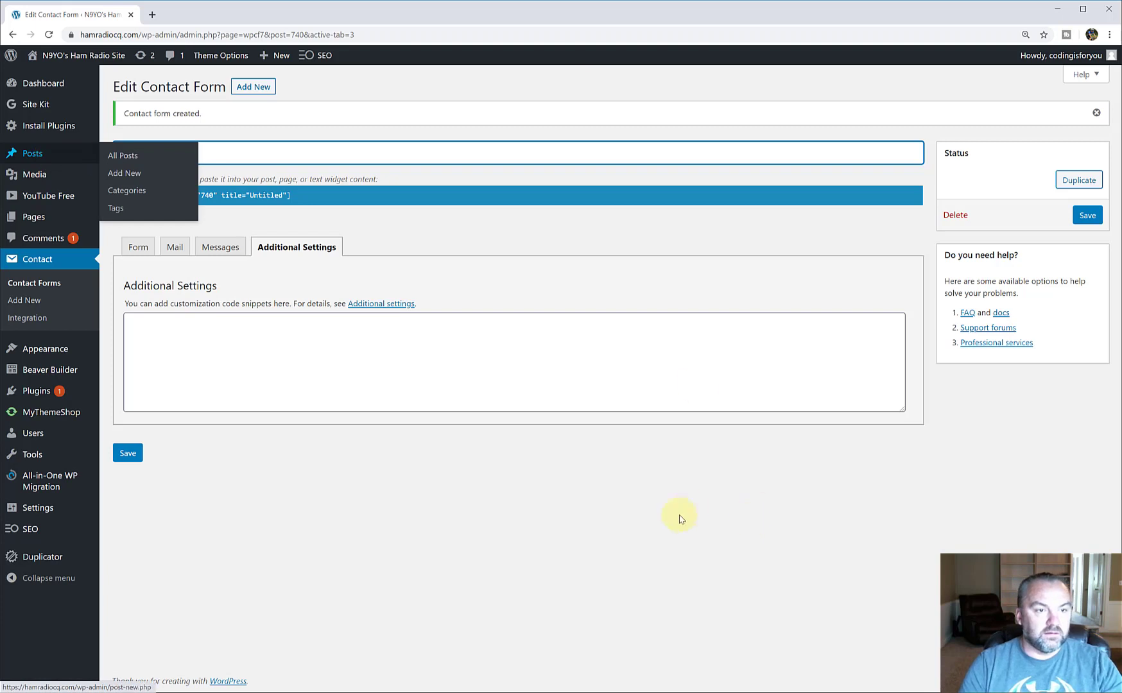
text(My First Form)
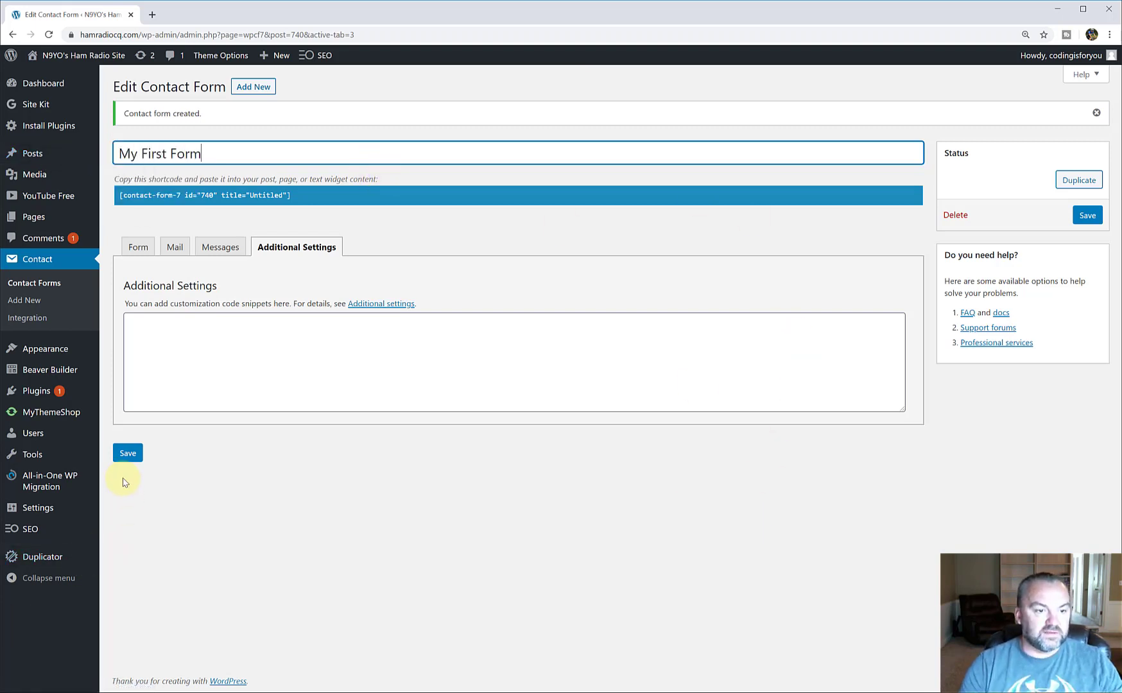
click(128, 453)
click(329, 195)
right_click(290, 199)
click(307, 209)
- Create a new page in the standard block editor and paste the My First Form shortcode
mouse_move(33, 217)
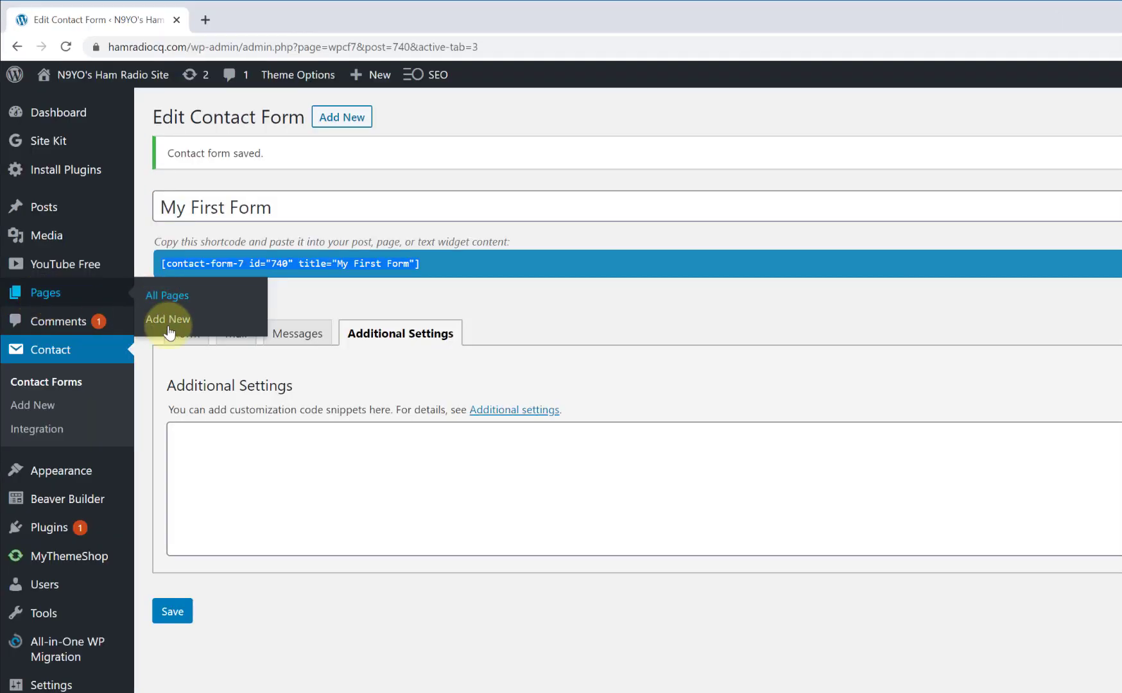
click(123, 237)
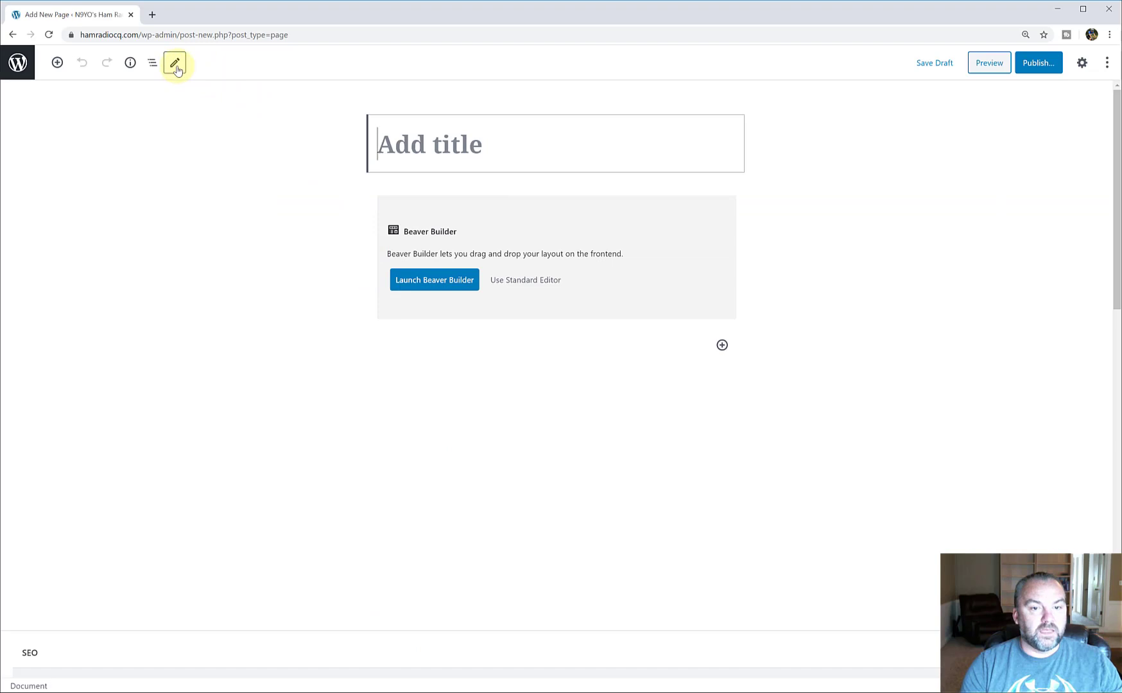
click(550, 283)
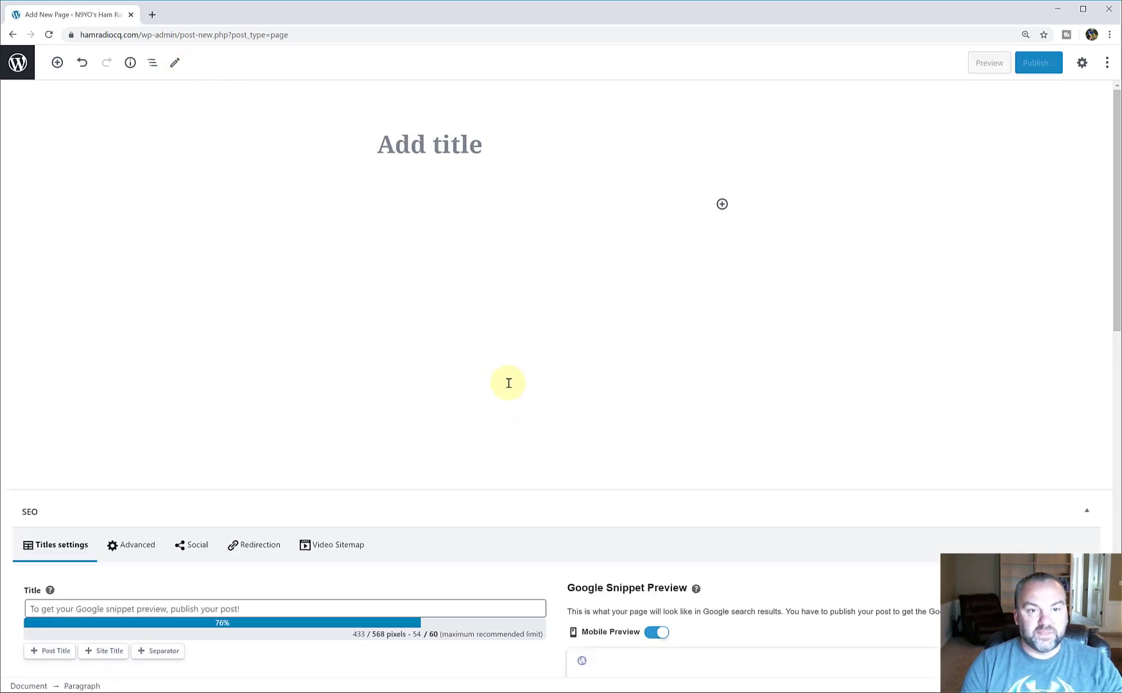
key(ctrl+v)
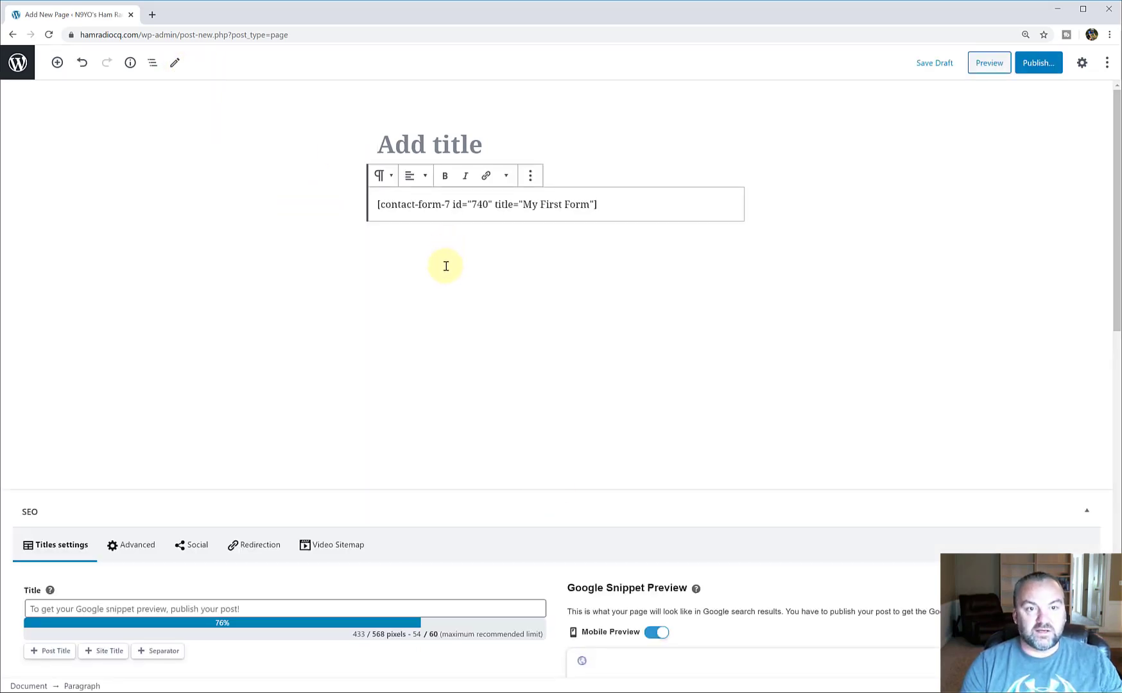
- Title the page 'My Form', publish it, and view the live page
click(457, 140)
text(My Form)
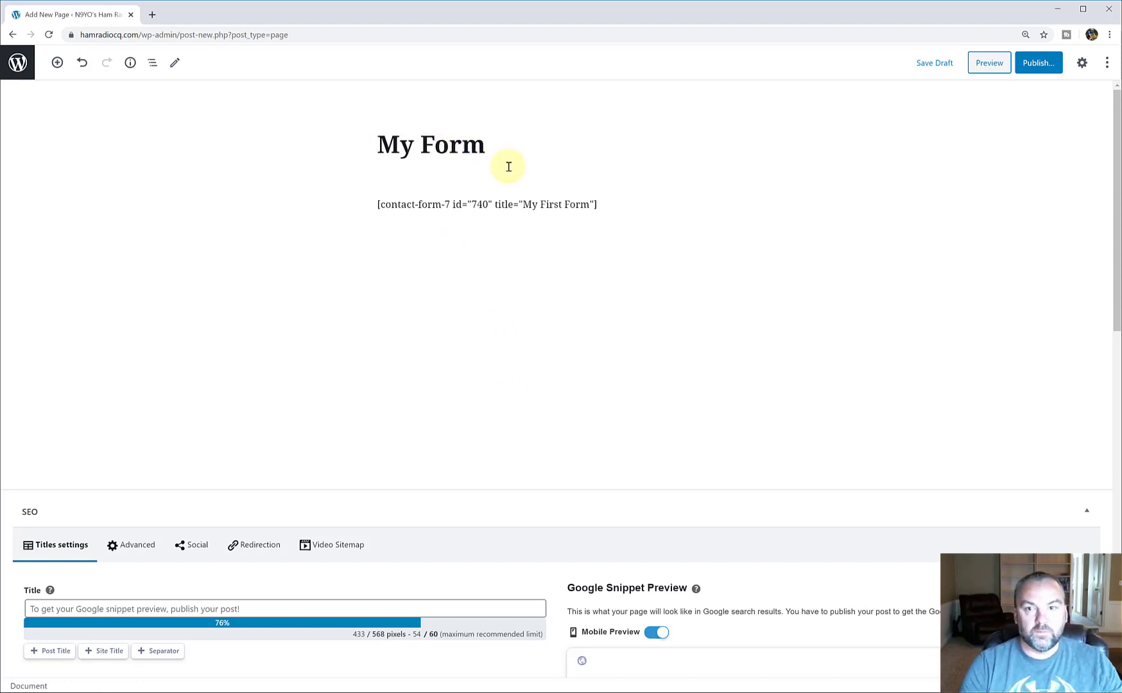
click(918, 229)
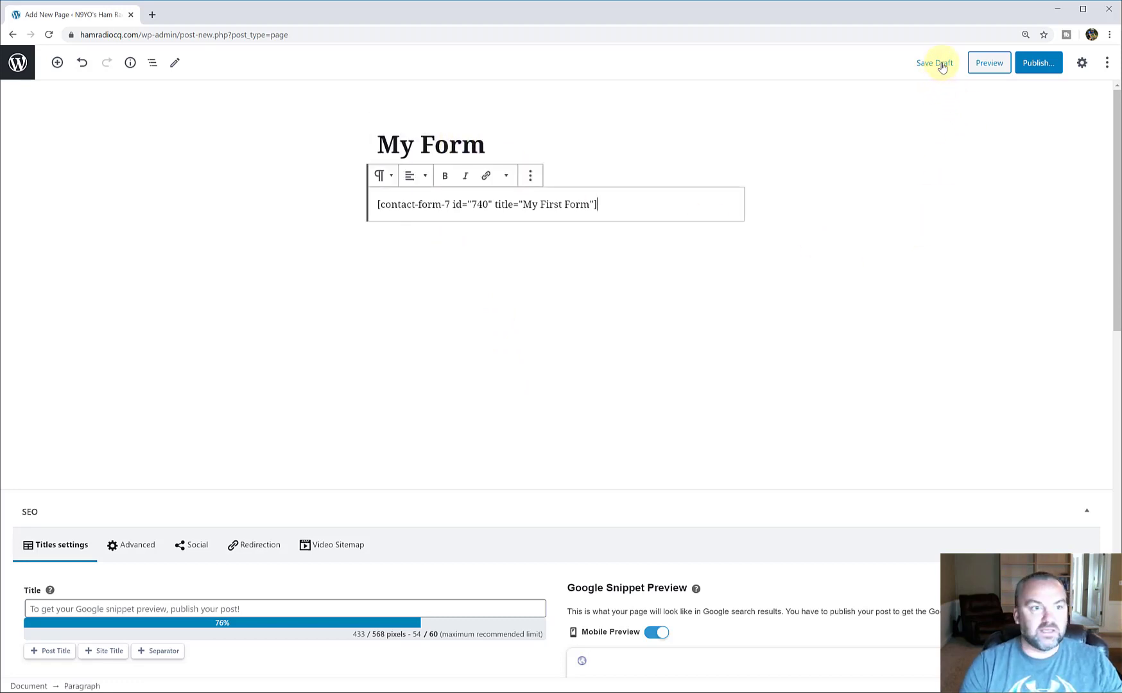
click(1037, 62)
click(1035, 62)
click(984, 193)
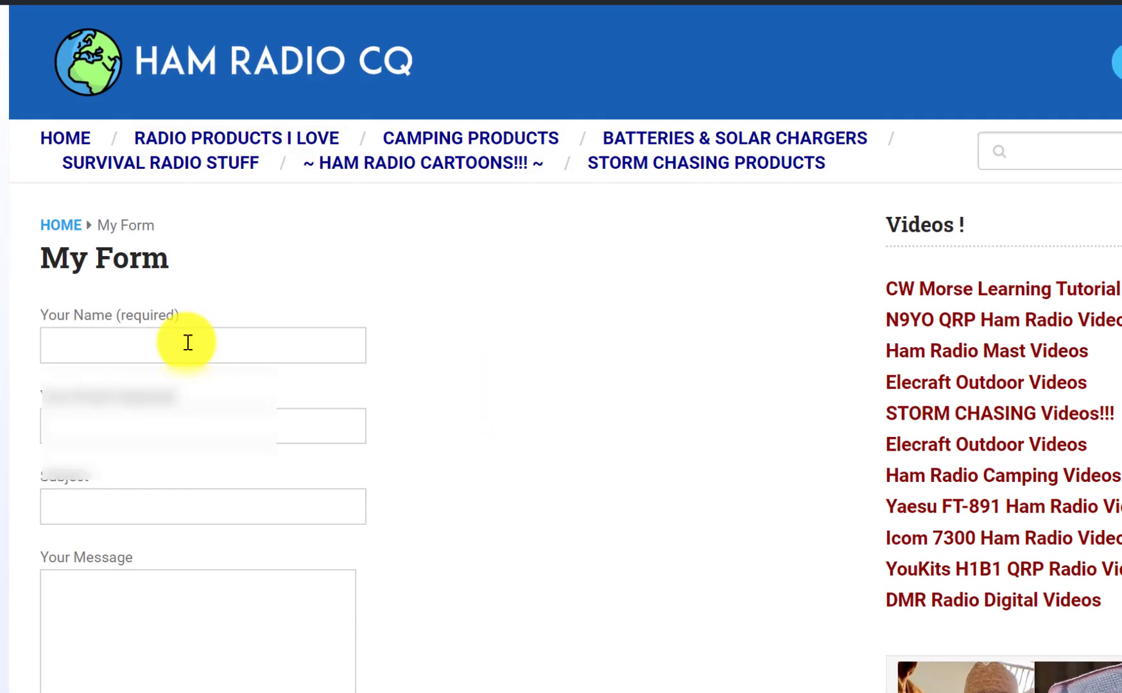
- Fill the My Form contact form with a name, an e-mail address and subject 'Did it work?', then send it
click(184, 342)
text(Billy Boy)
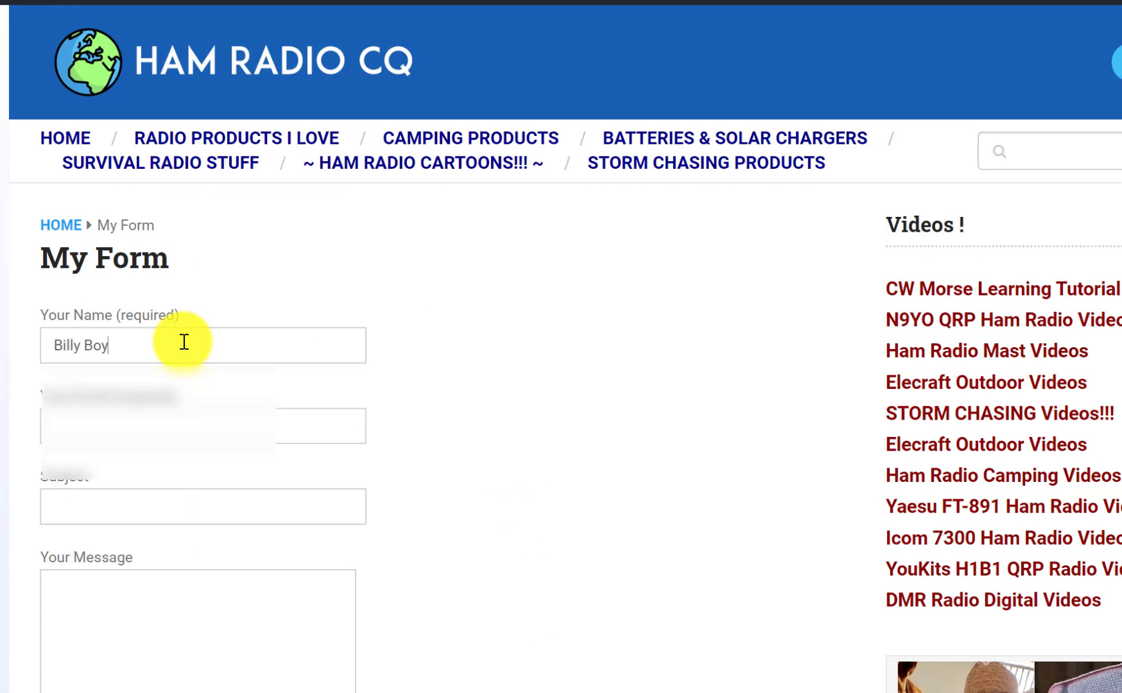
key(Tab)
text(My)
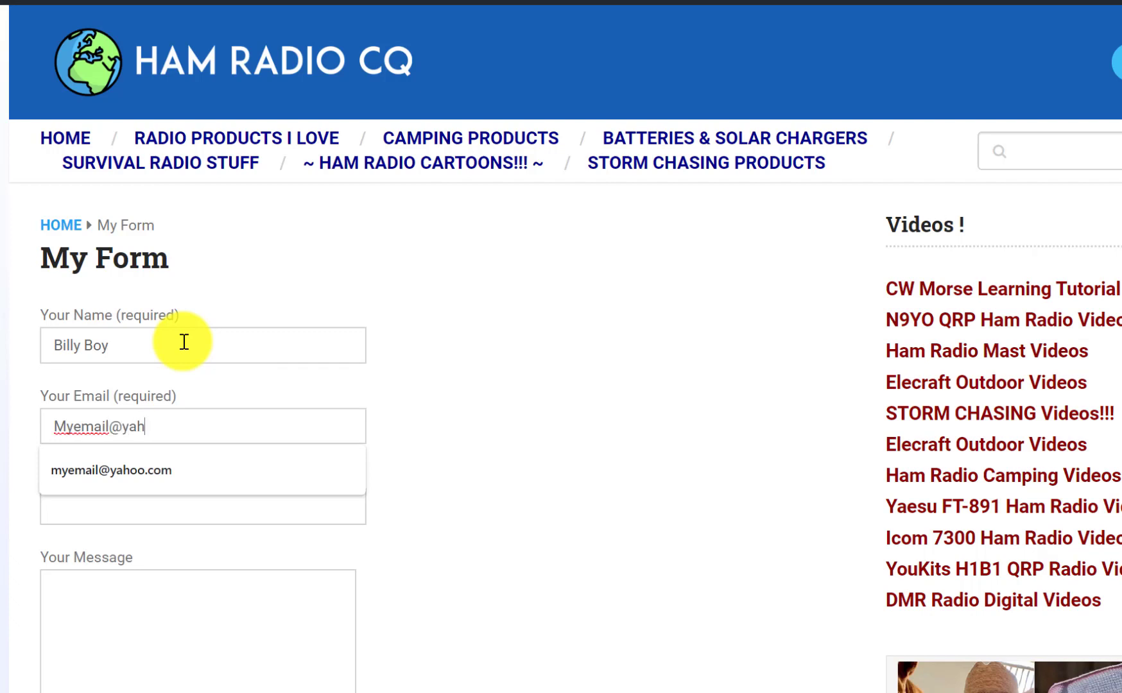
text(email@yahoo.com)
key(Tab)
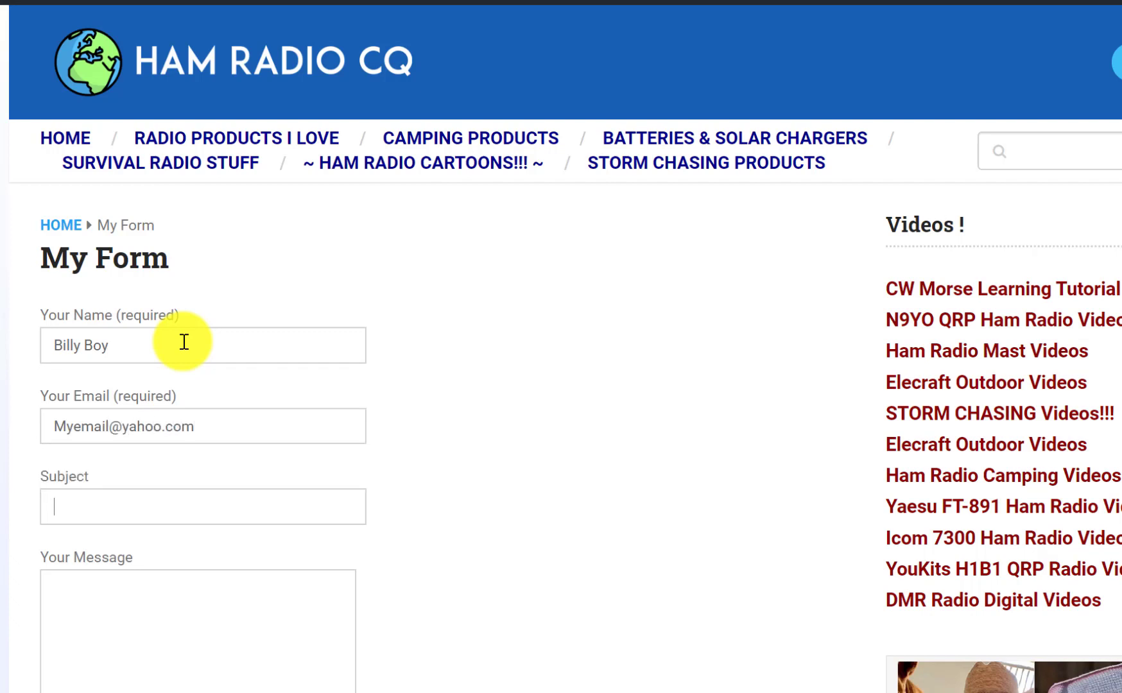
text(Did it work?)
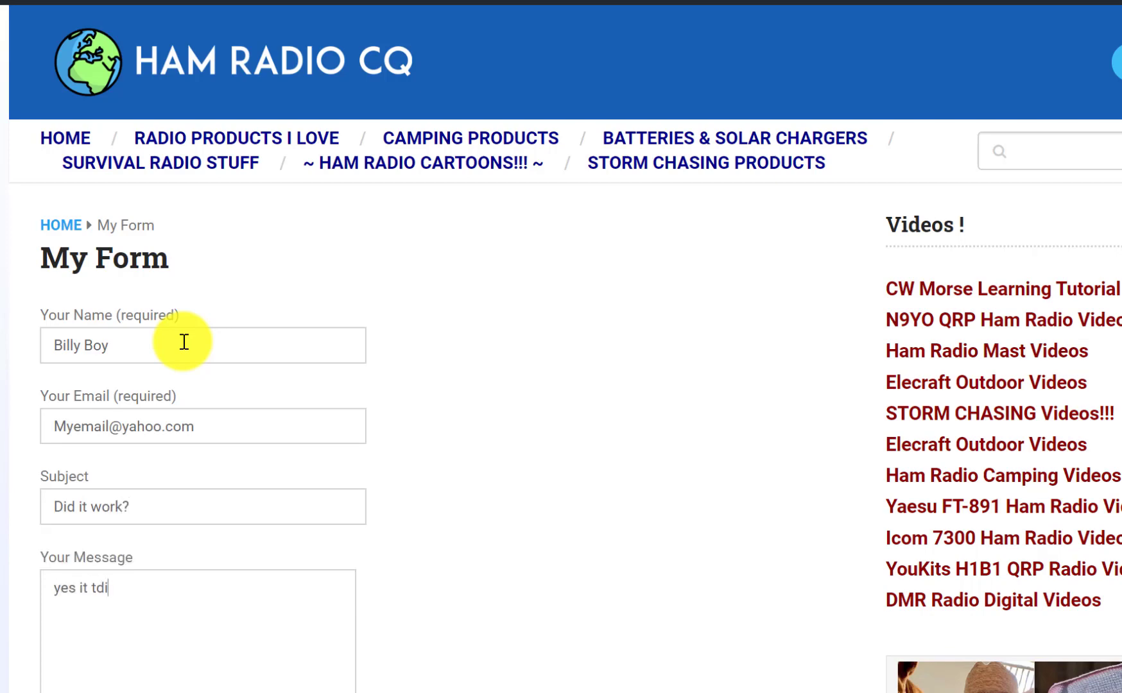
text(id.)
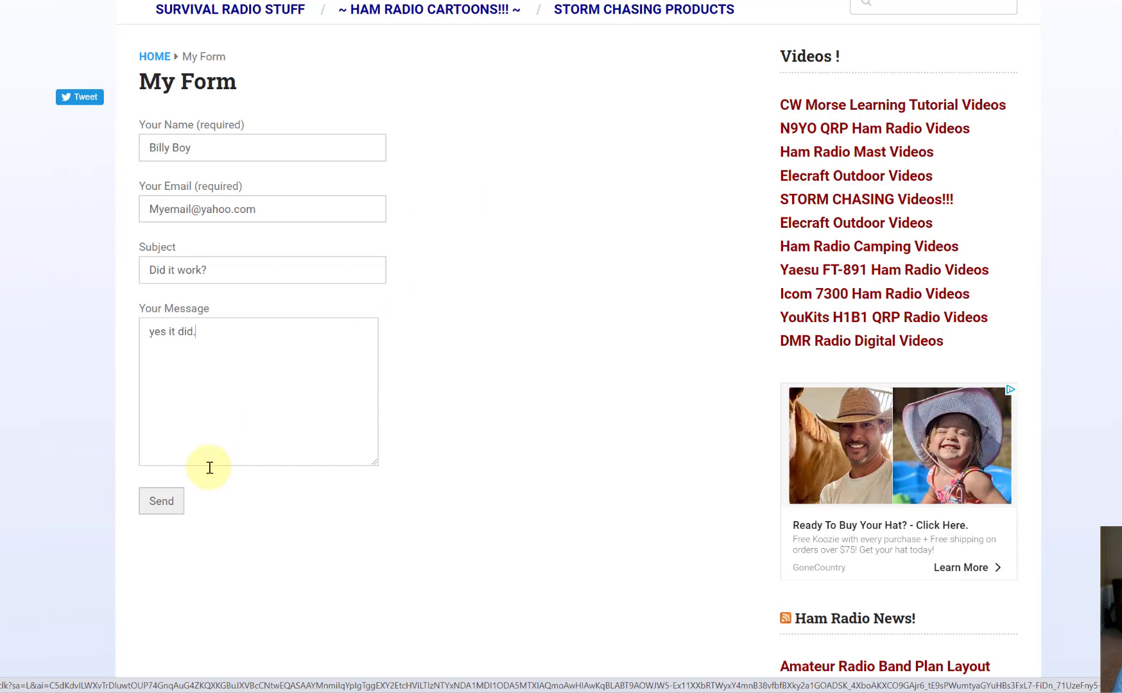
click(180, 506)
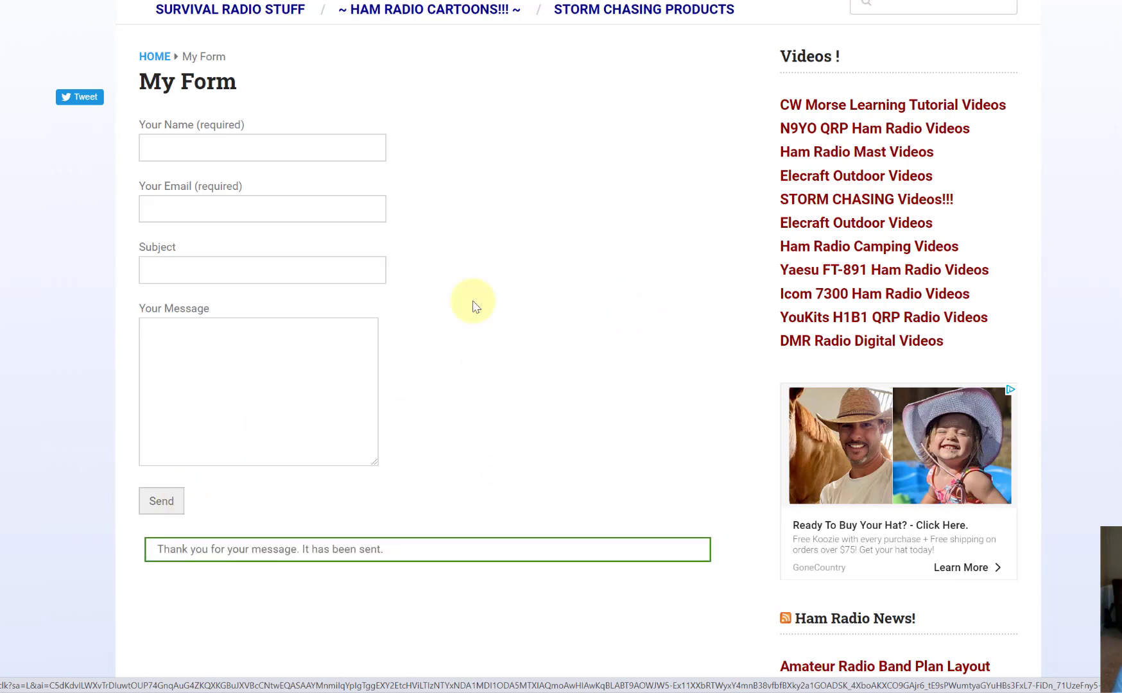
- Refresh the Outlook inbox and open the newly arrived 'Did it work?' email
click(220, 12)
key(F5)
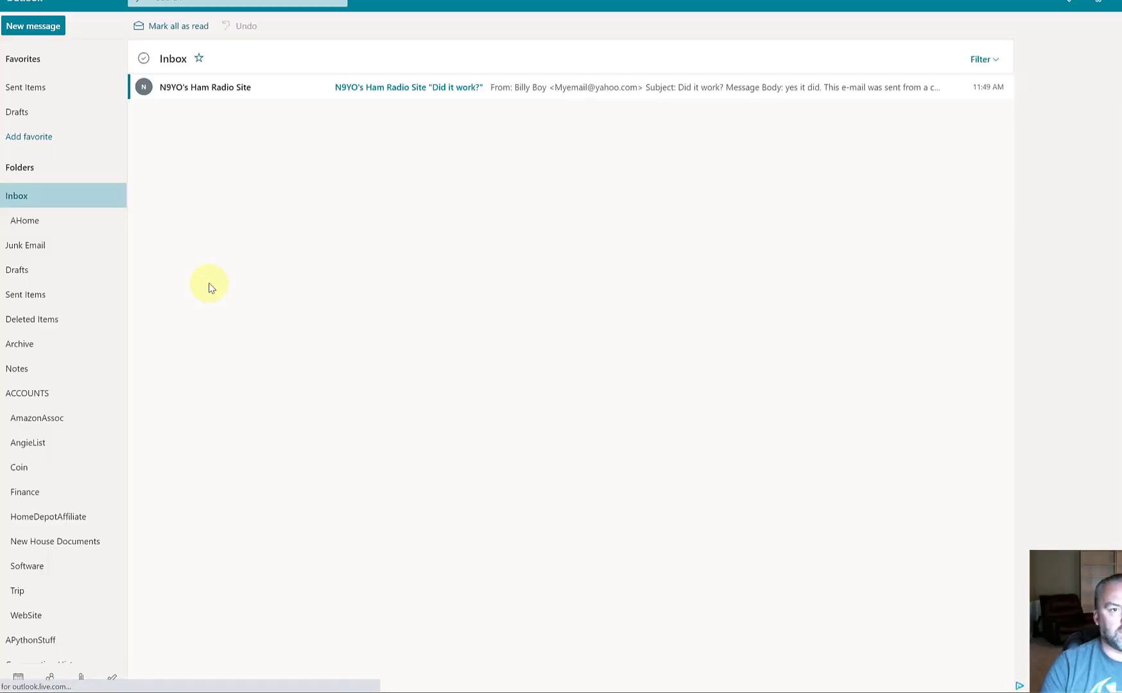
click(486, 91)
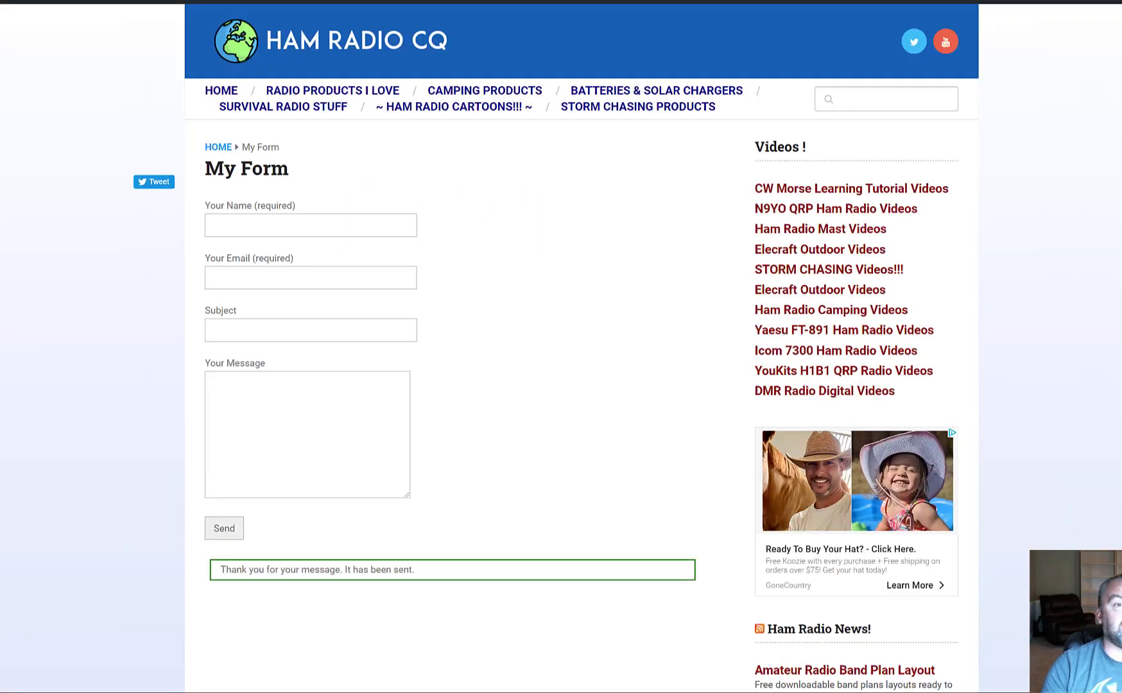
- Open a new browser tab and load hamradiocq.com from the address bar
key(ctrl+t)
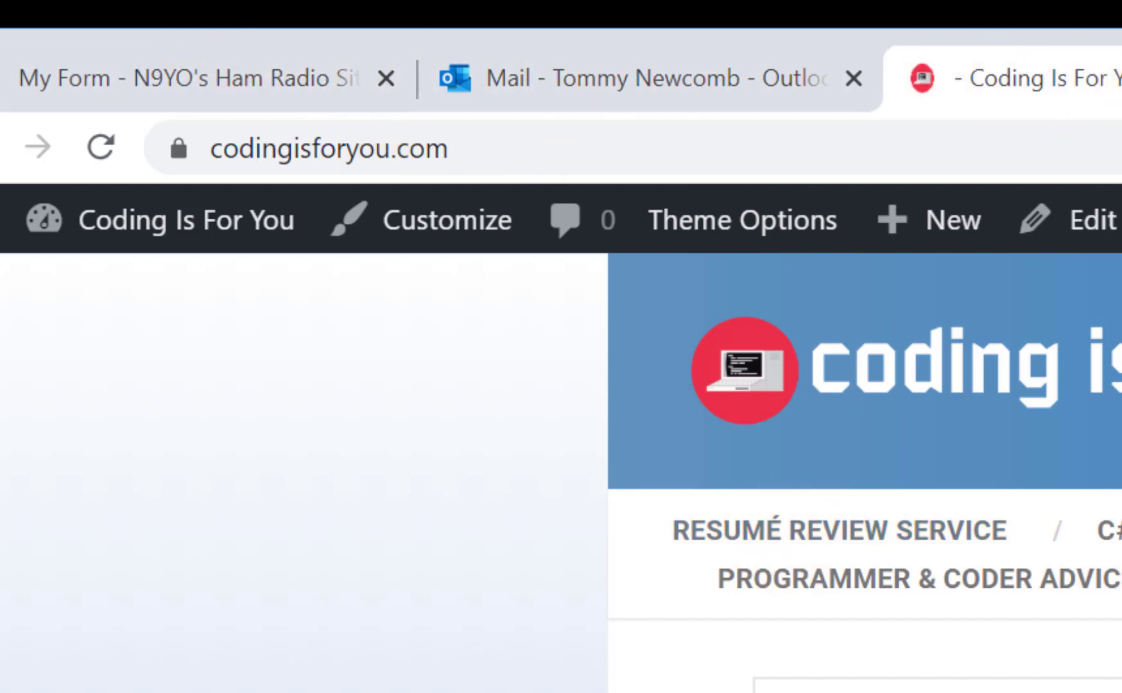
key(alt+Home)
text(ha)
key(Return)
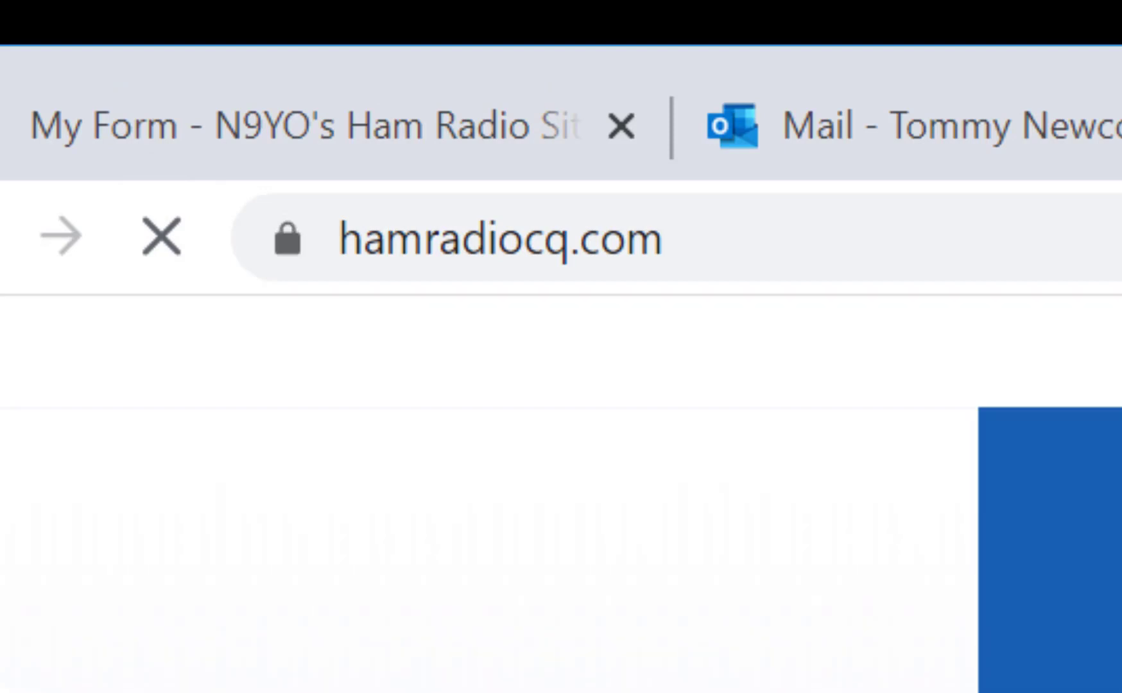